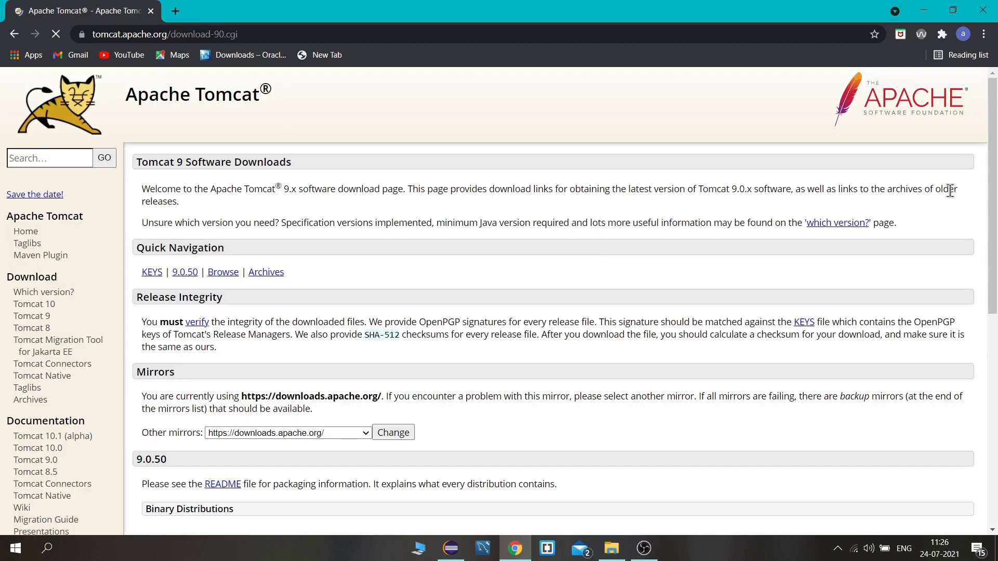
Download the Core zip binary distribution of Tomcat 9.0.50.
{"action": "scroll", "coordinate": [897, 188], "scroll_direction": "down", "scroll_amount": 4}
{"action": "left_click", "coordinate": [208, 306]}
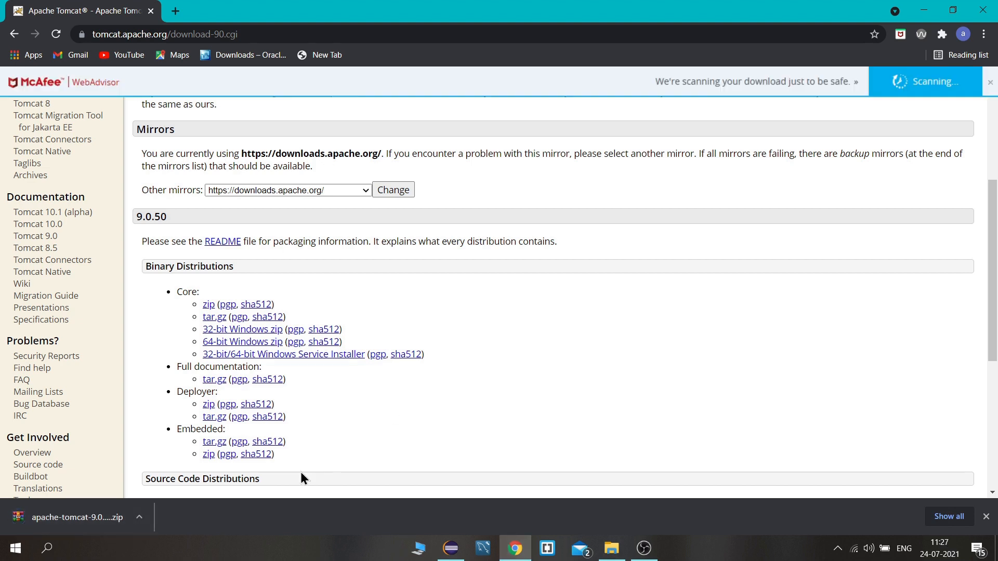
Switch to File Explorer, extract apache-tomcat-9.0.50.zip in Downloads to a folder of the same name, and open that folder.
{"action": "left_click", "coordinate": [130, 520]}
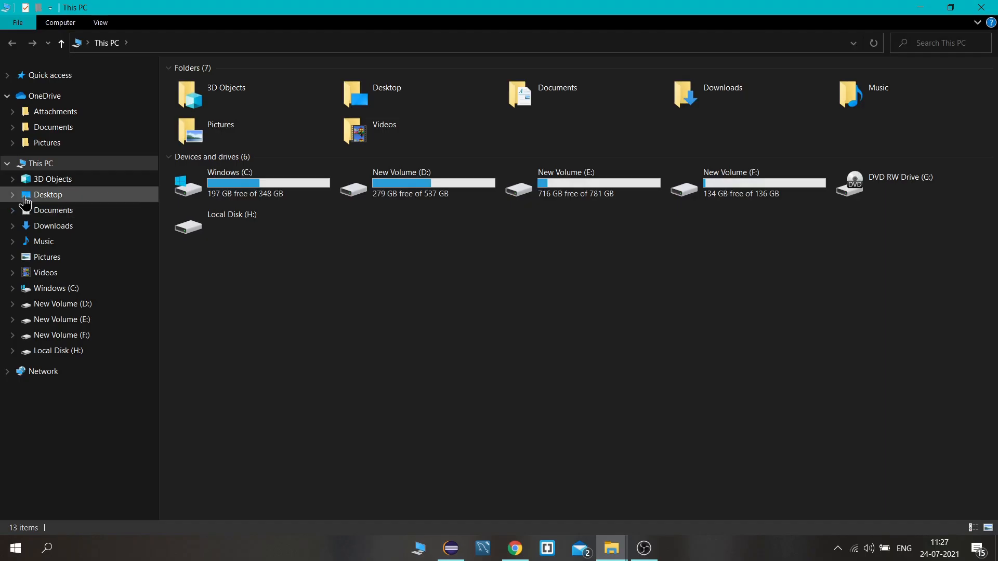
{"action": "left_click", "coordinate": [44, 227]}
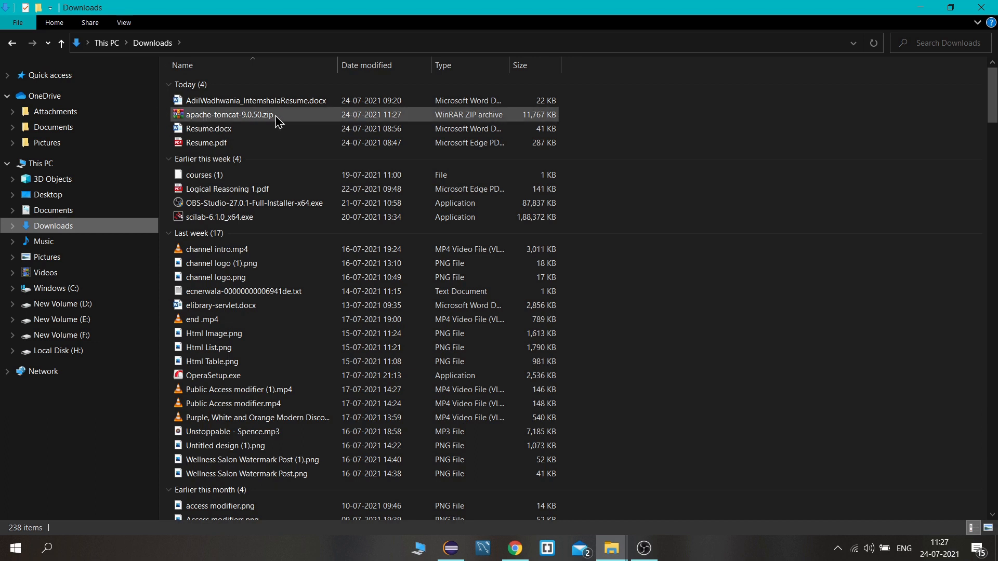
{"action": "right_click", "coordinate": [246, 116]}
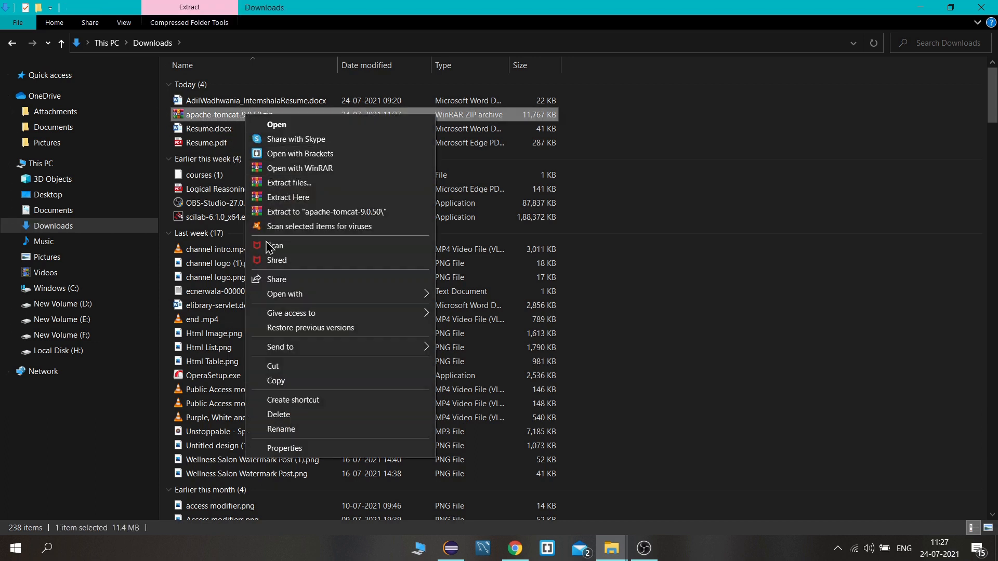
{"action": "left_click", "coordinate": [289, 183]}
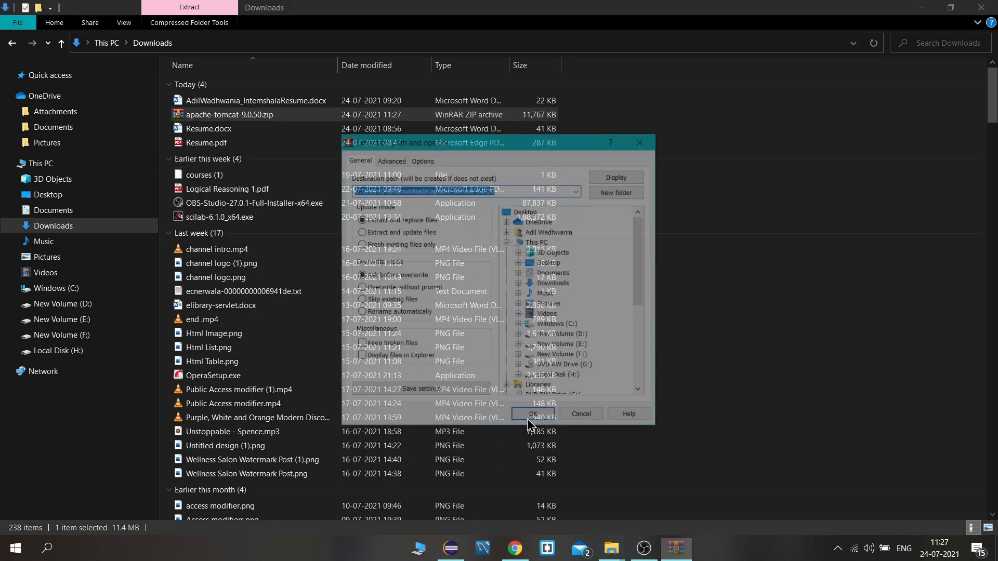
{"action": "left_click", "coordinate": [532, 419]}
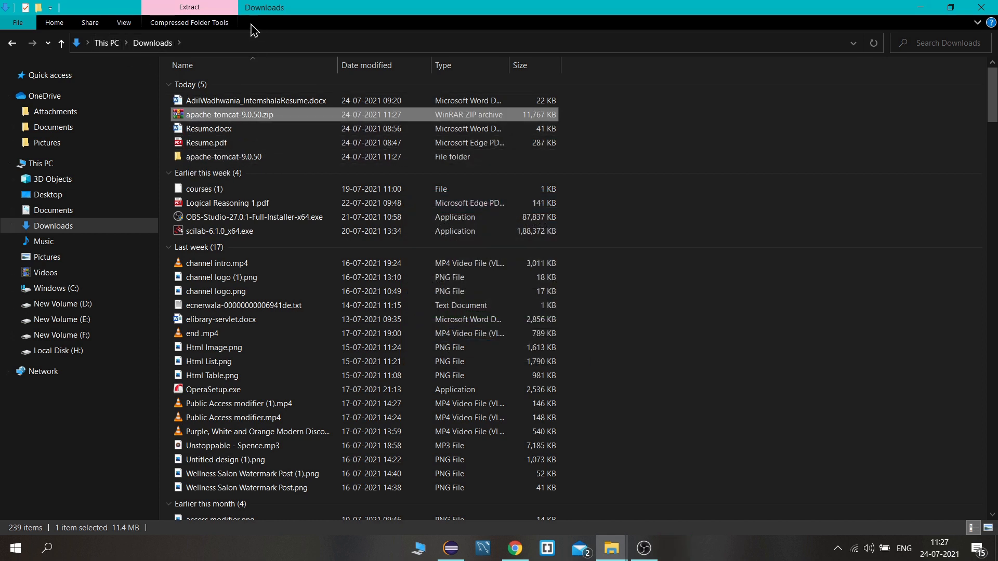
{"action": "double_click", "coordinate": [232, 158]}
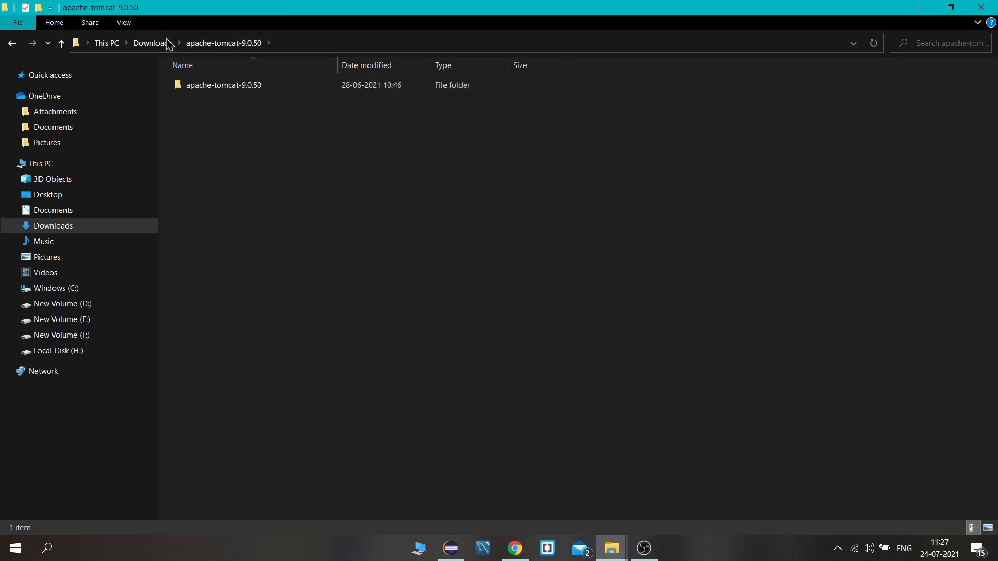
Switch to Eclipse and start a new server definition with the Apache Tomcat v9.0 Server type.
{"action": "left_click", "coordinate": [452, 546]}
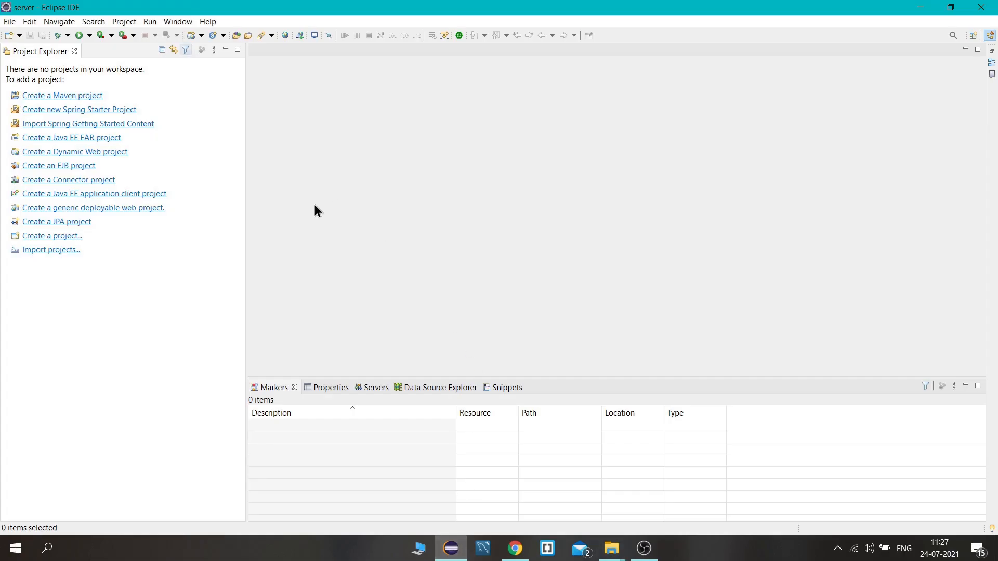
{"action": "left_click", "coordinate": [375, 387]}
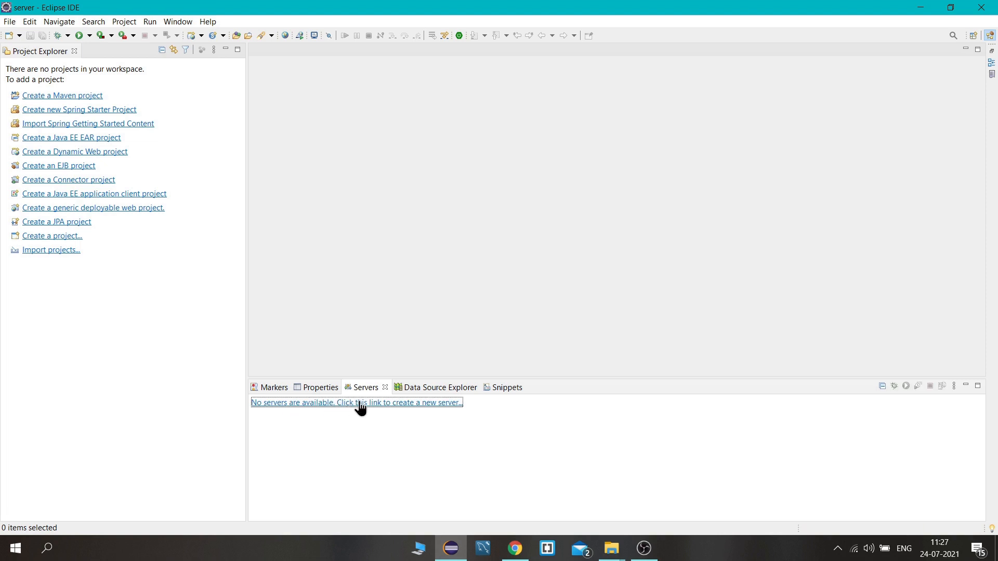
{"action": "left_click", "coordinate": [358, 403]}
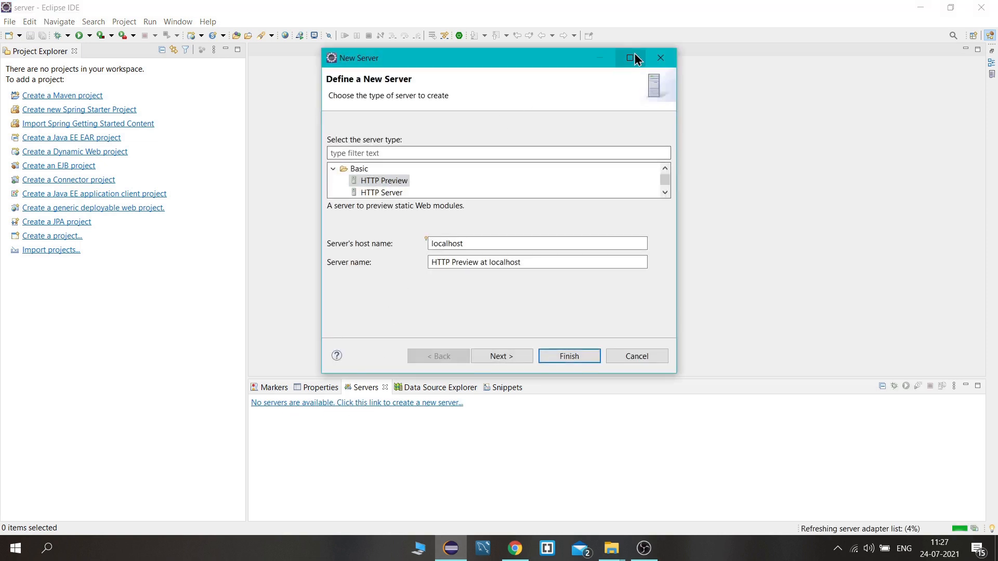
{"action": "double_click", "coordinate": [632, 56]}
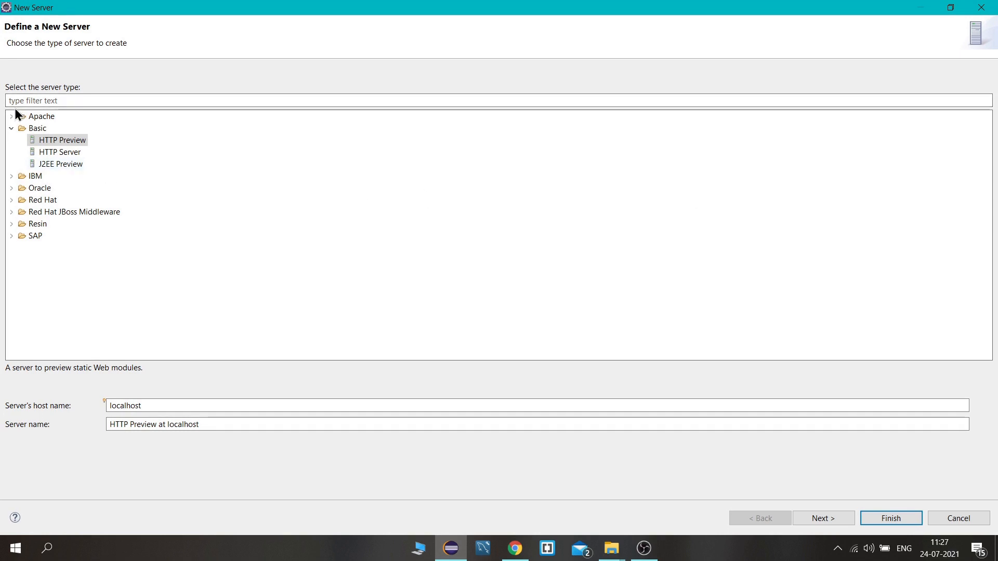
{"action": "left_click", "coordinate": [11, 130]}
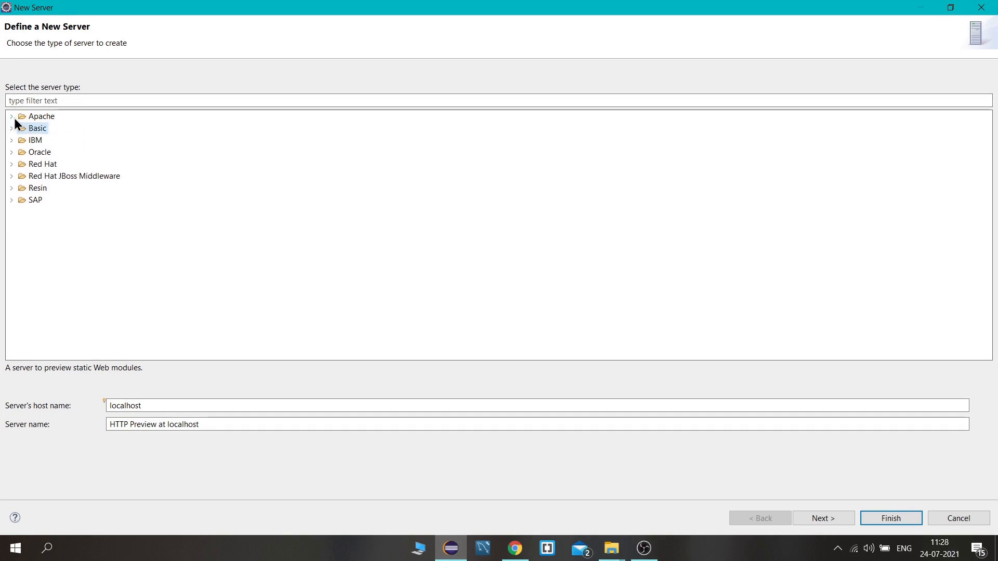
{"action": "left_click", "coordinate": [11, 116]}
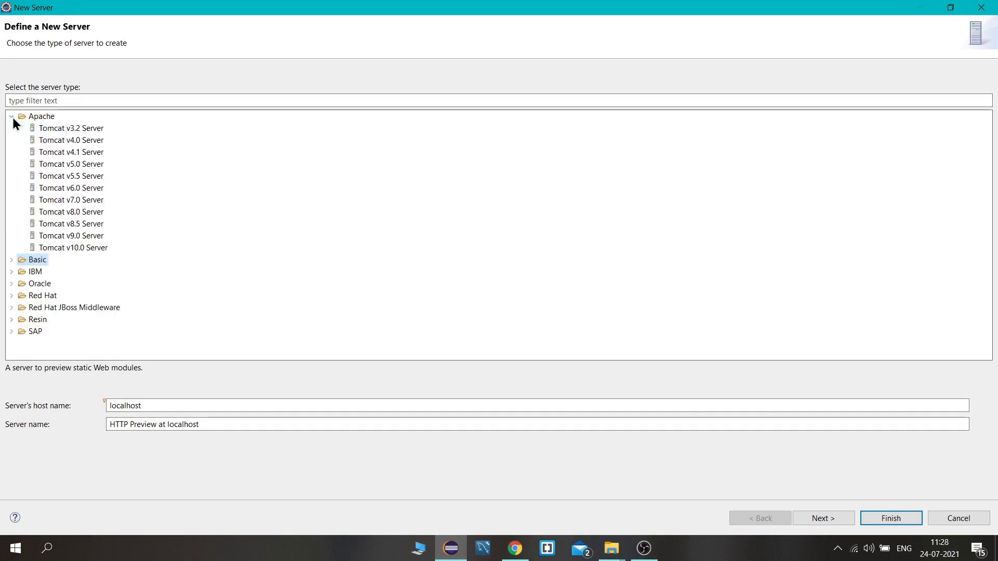
{"action": "left_click", "coordinate": [77, 238]}
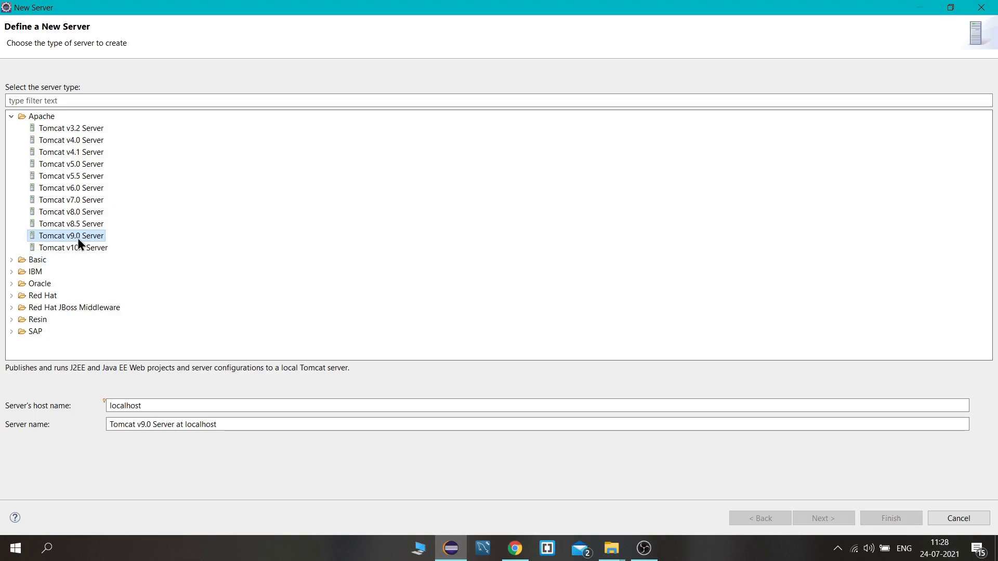
{"action": "left_click", "coordinate": [831, 519]}
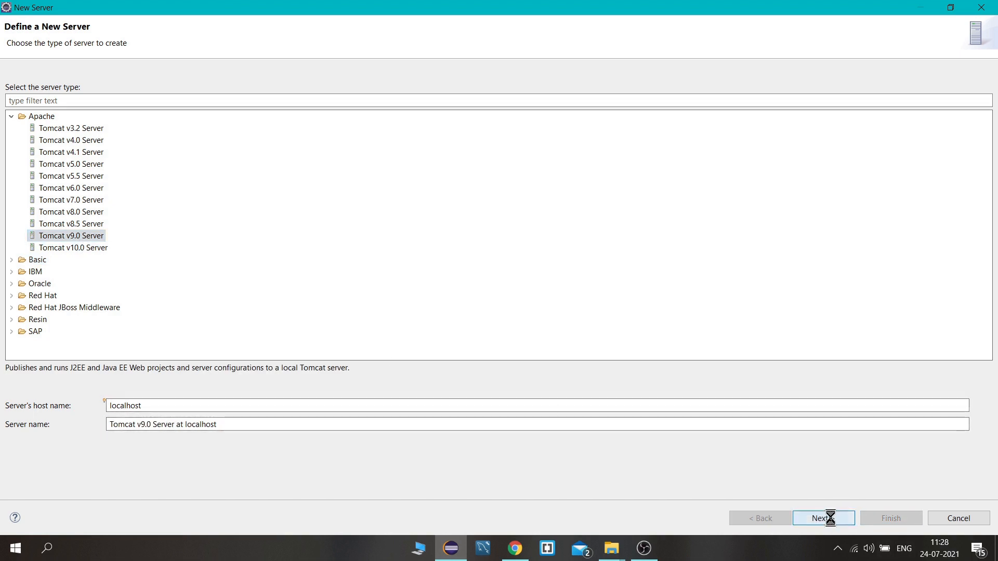
Set the Tomcat installation directory to the inner apache-tomcat-9.0.50 folder under Downloads\apache-tomcat-9.0.50 and finish creating the server.
{"action": "left_click", "coordinate": [7, 114]}
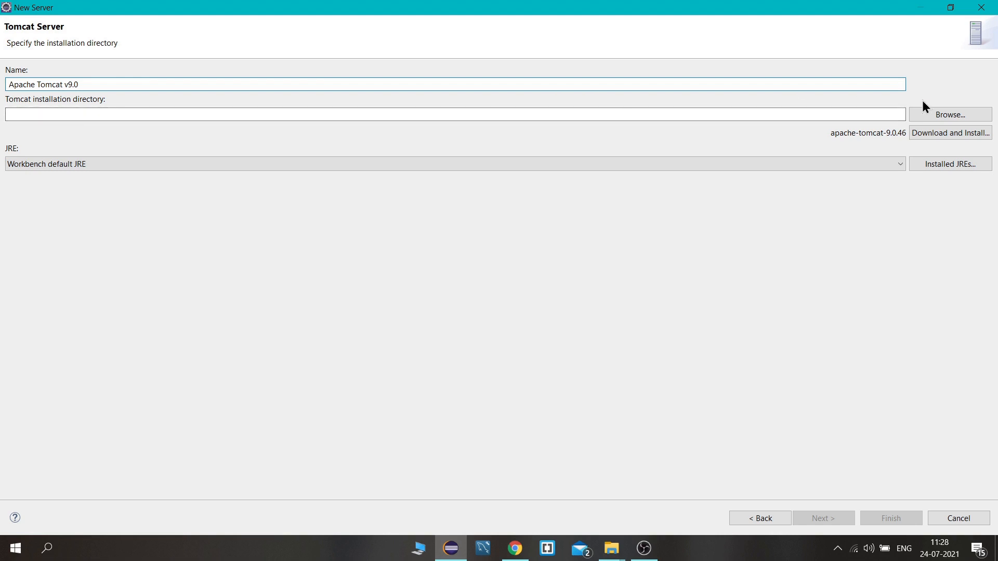
{"action": "left_click", "coordinate": [924, 113]}
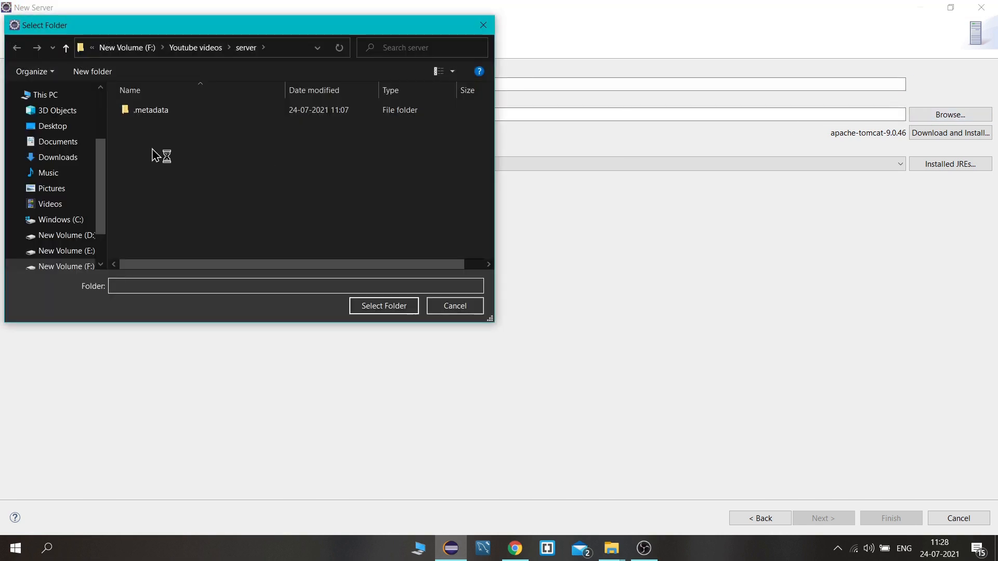
{"action": "left_click", "coordinate": [60, 158]}
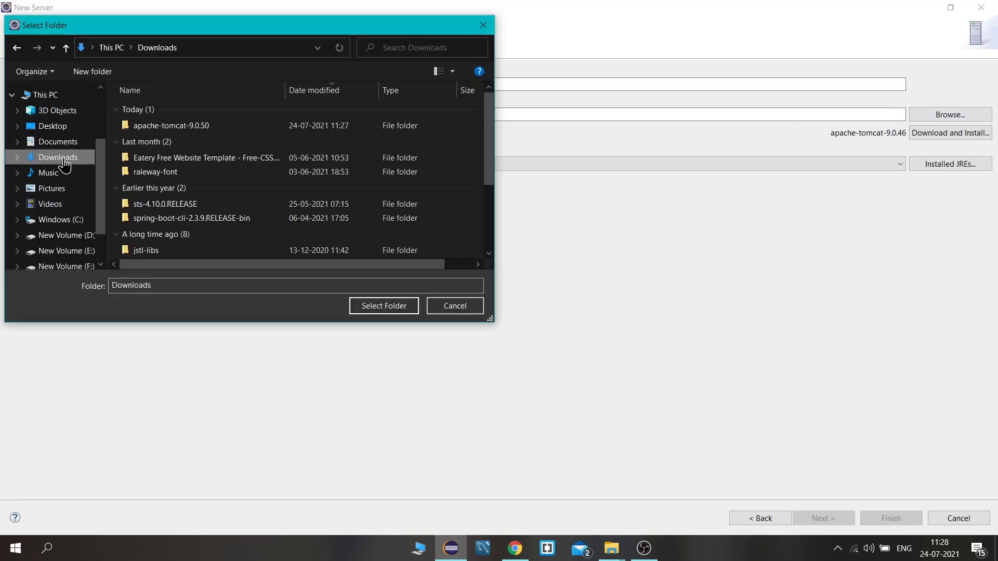
{"action": "double_click", "coordinate": [195, 129]}
{"action": "left_click", "coordinate": [157, 48]}
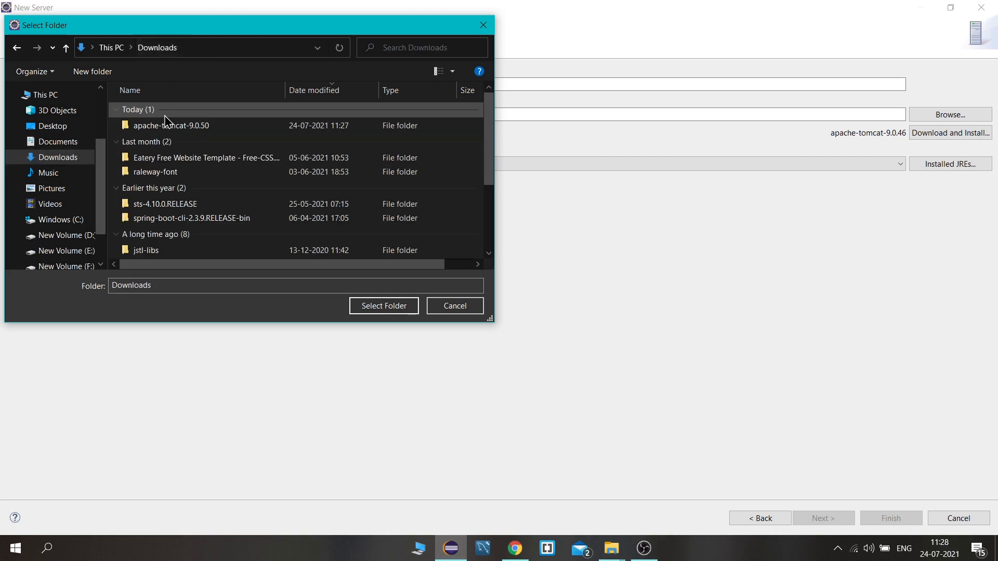
{"action": "double_click", "coordinate": [165, 128]}
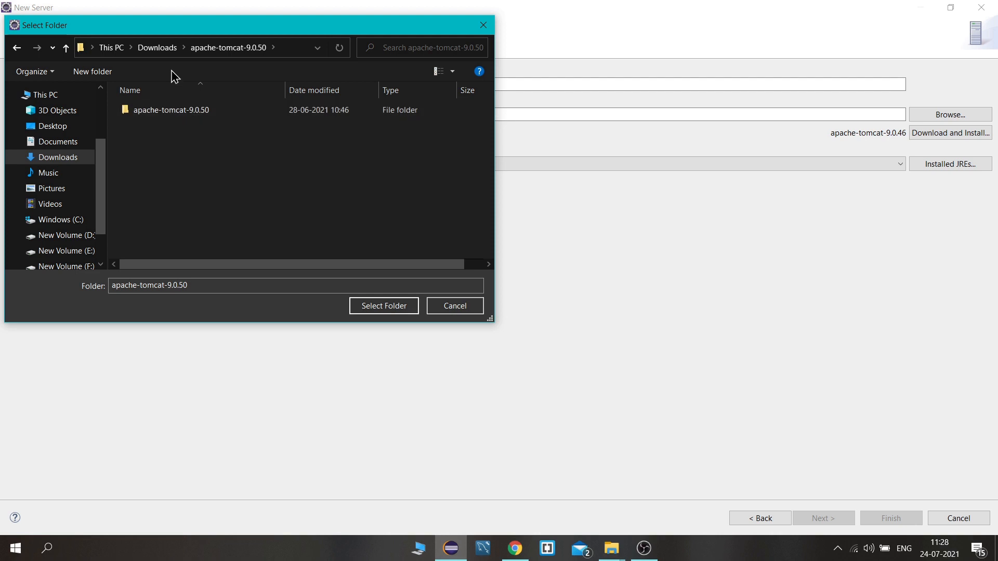
{"action": "left_click", "coordinate": [218, 118]}
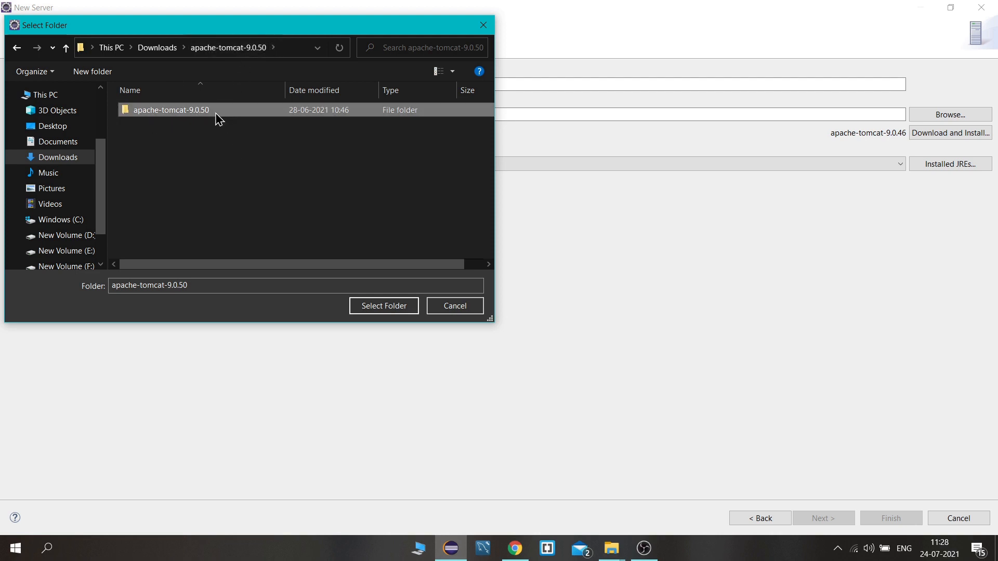
{"action": "left_click", "coordinate": [368, 310]}
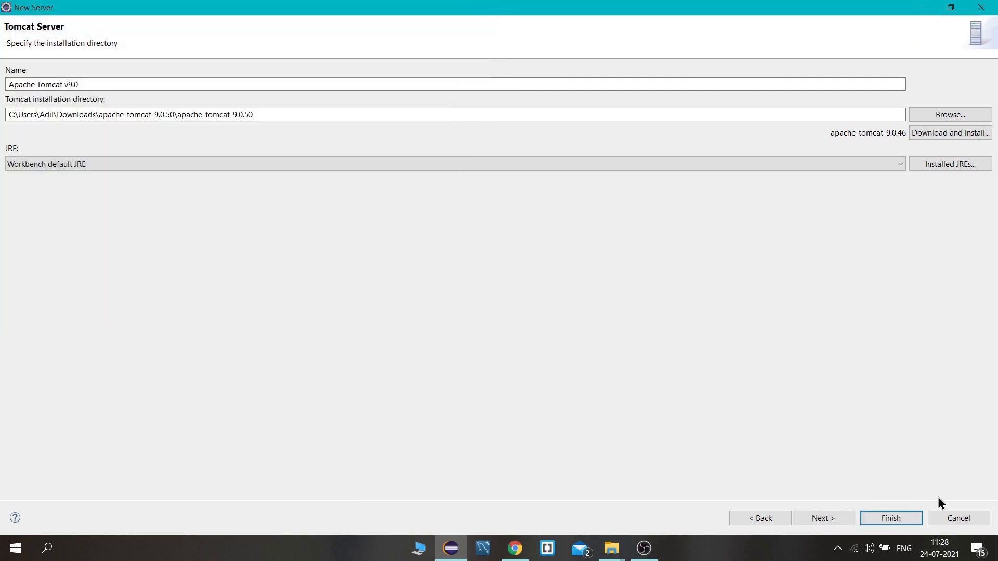
{"action": "left_click", "coordinate": [871, 517]}
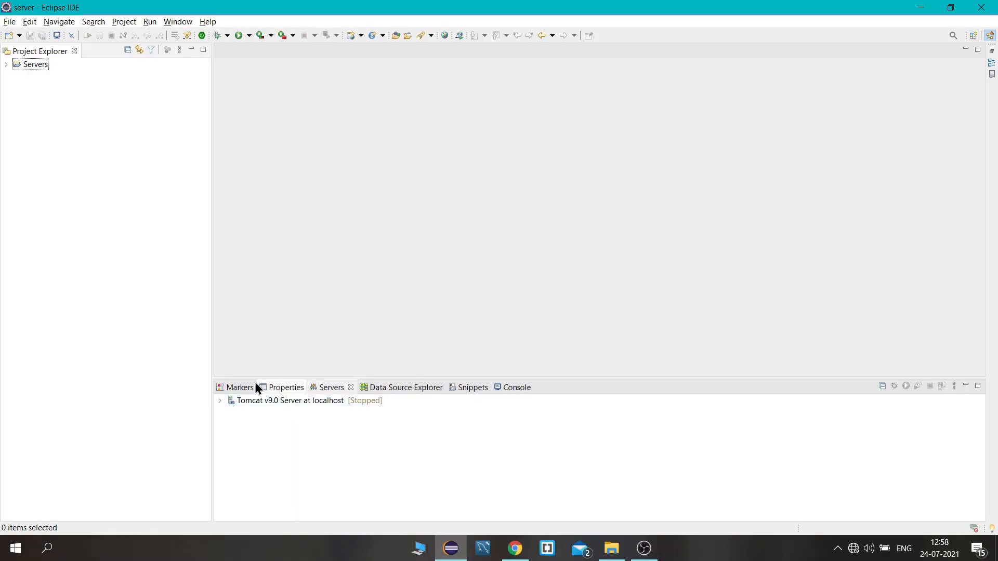
Create a Dynamic Web Project named Demo with the Apache Tomcat v9.0 target runtime.
{"action": "right_click", "coordinate": [65, 146]}
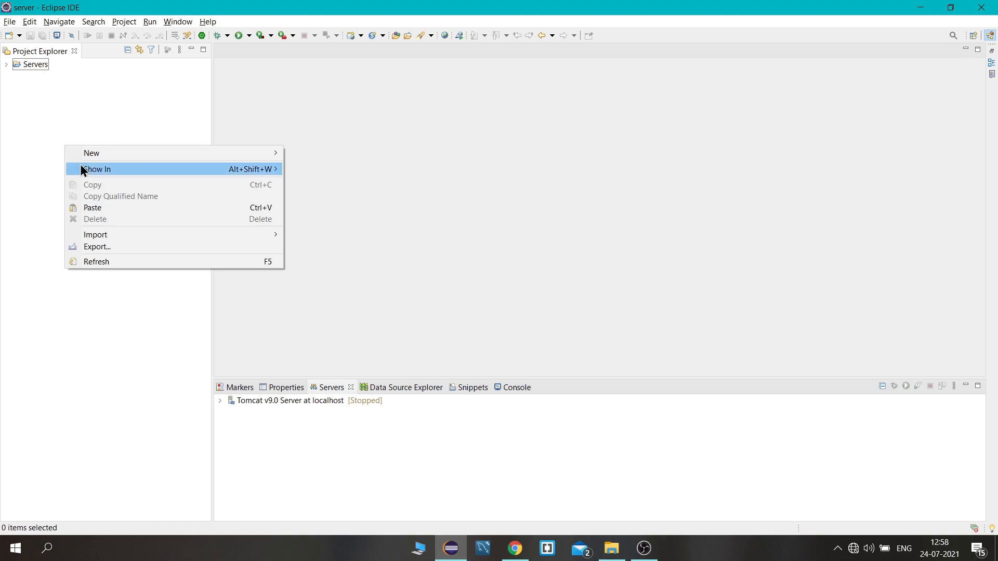
{"action": "mouse_move", "coordinate": [145, 153]}
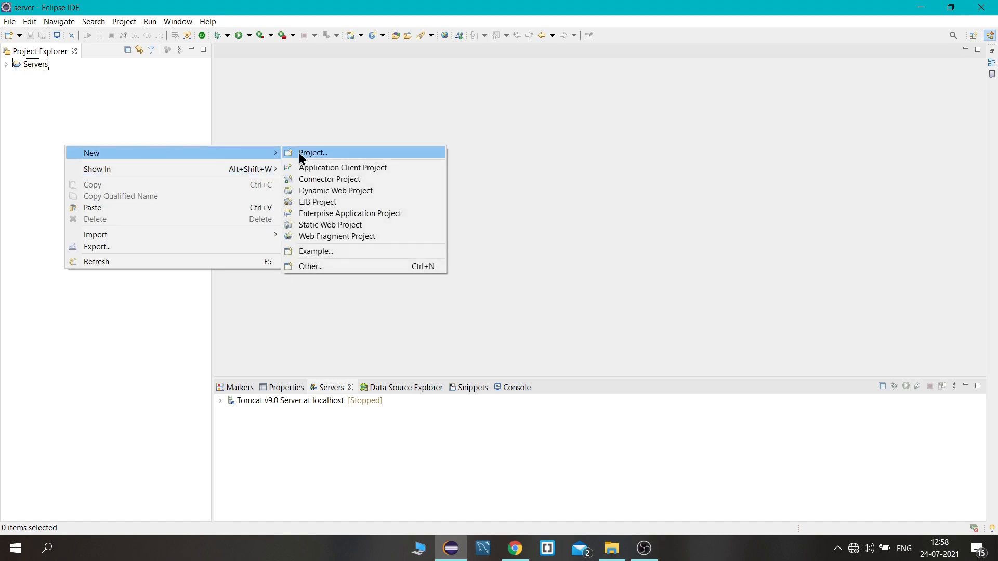
{"action": "left_click", "coordinate": [345, 189]}
{"action": "type", "text": "Demo"}
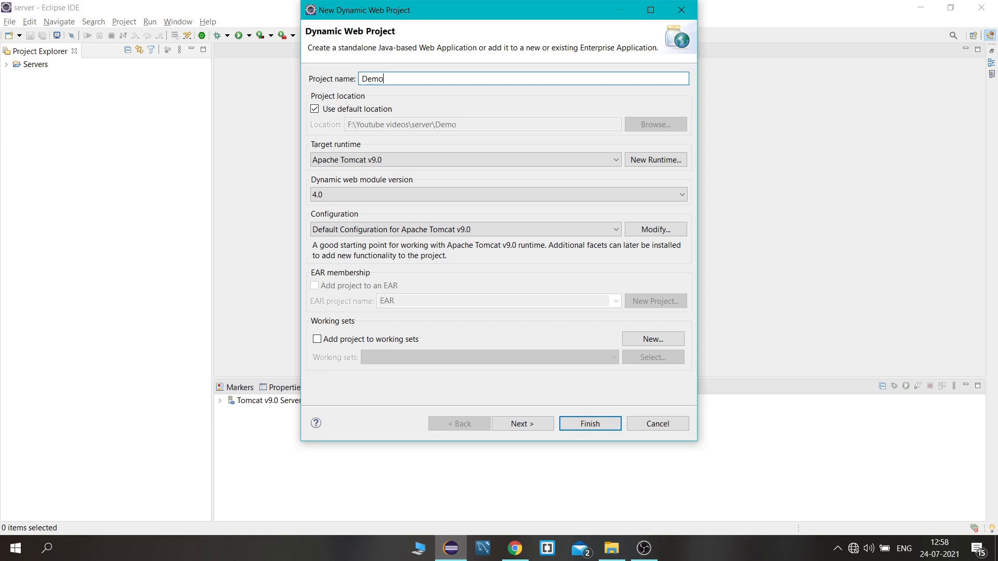
{"action": "key", "text": "Return"}
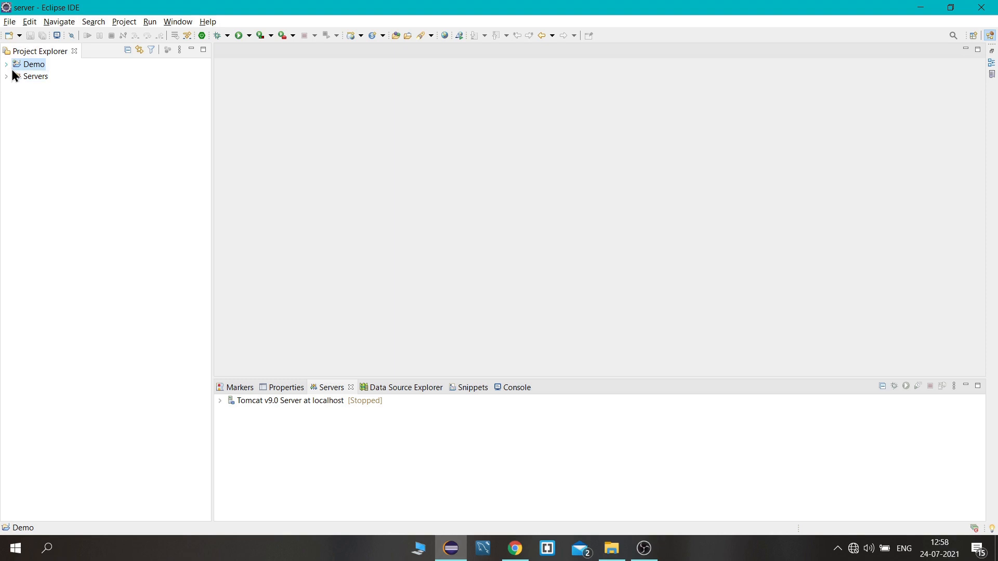
Create an HTML file named index.html in the Demo project's src/main/webapp folder.
{"action": "key", "text": "Right"}
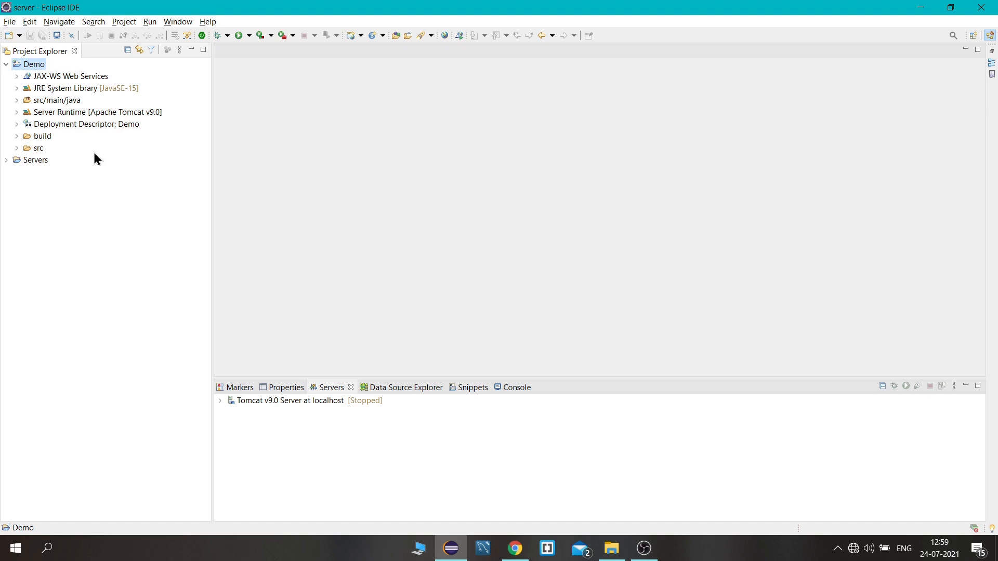
{"action": "left_click", "coordinate": [17, 149]}
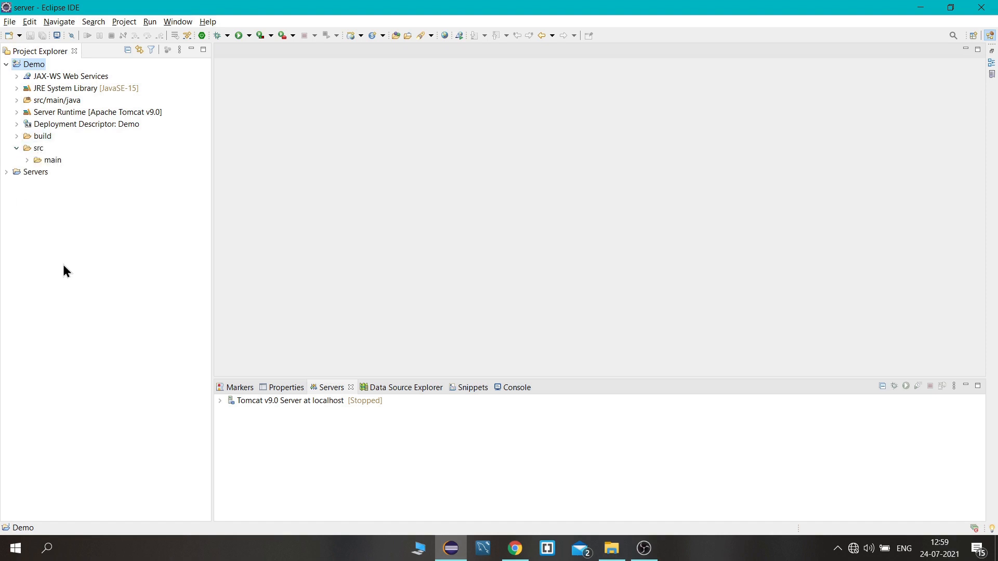
{"action": "left_click", "coordinate": [27, 161]}
{"action": "right_click", "coordinate": [52, 186]}
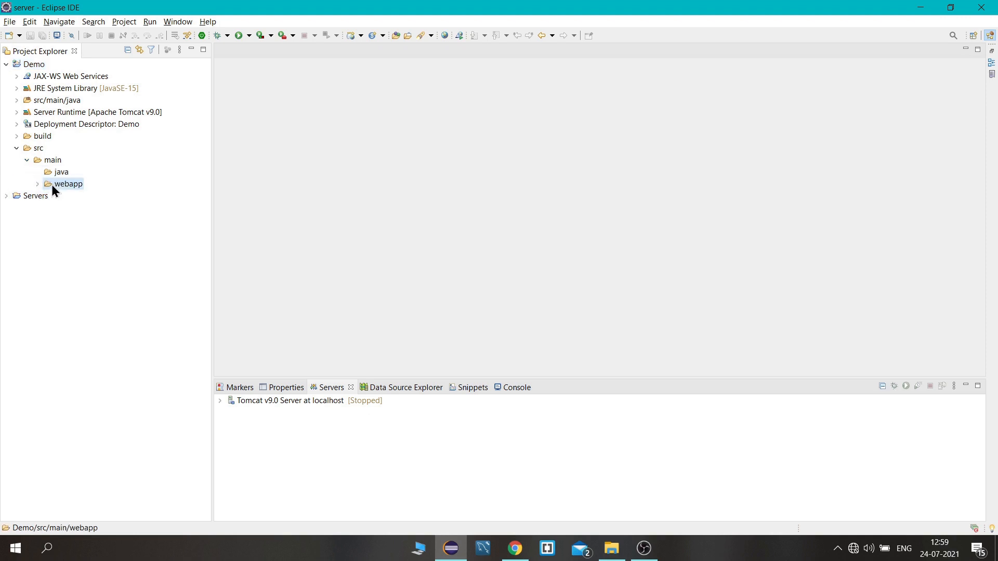
{"action": "mouse_move", "coordinate": [203, 191]}
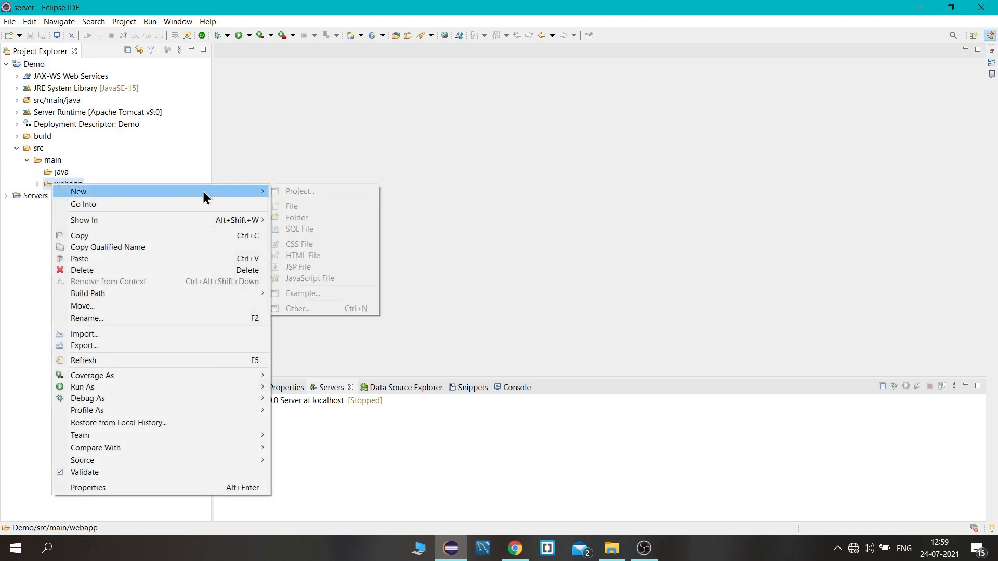
{"action": "left_click", "coordinate": [306, 257]}
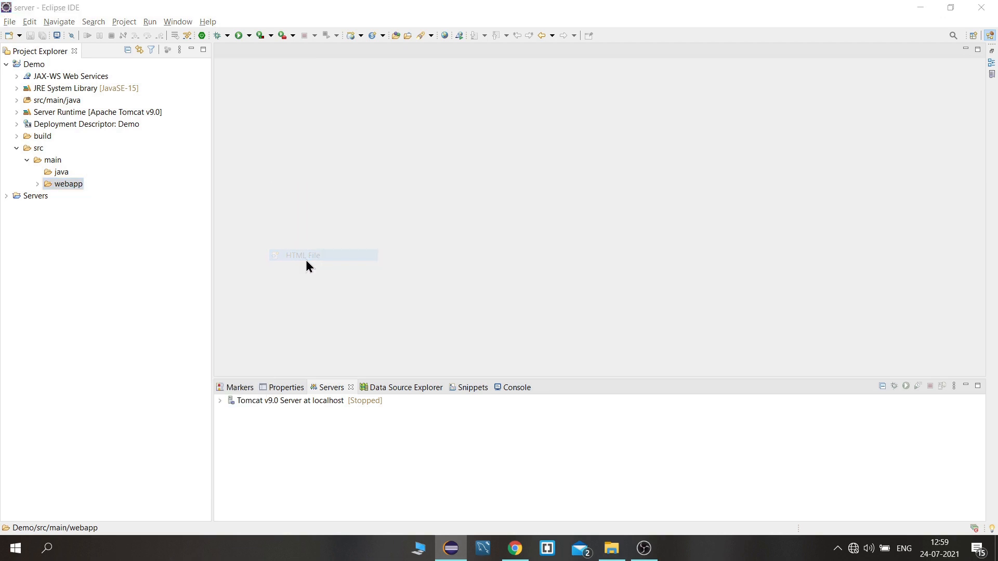
{"action": "type", "text": "index.html"}
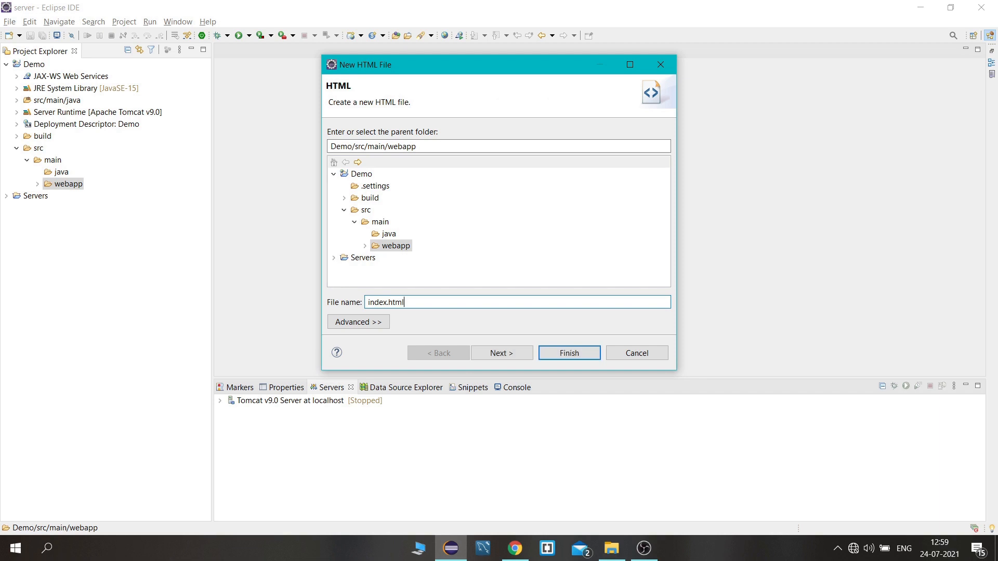
{"action": "key", "text": "Return"}
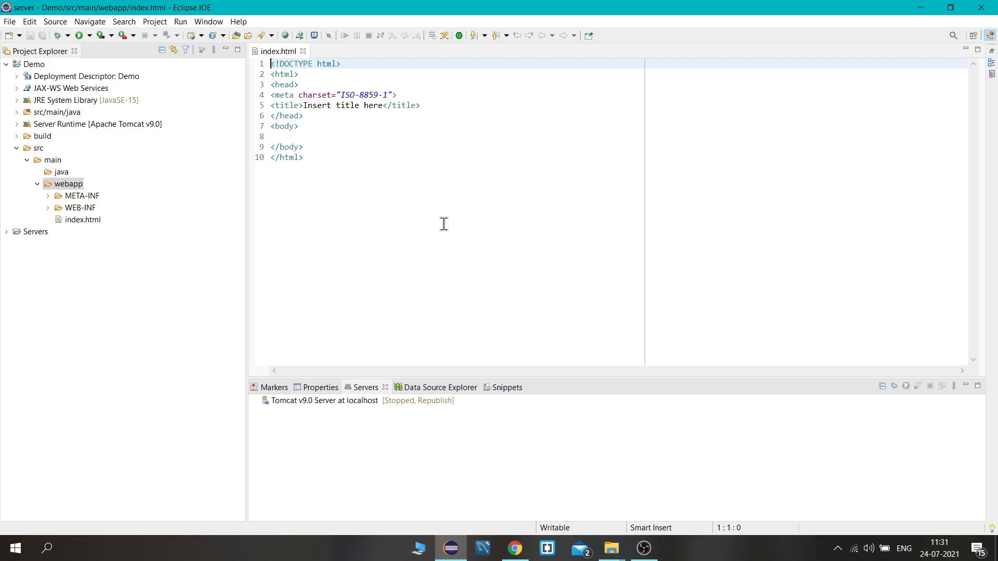
Add an empty, indented h1 element with blank lines around it inside the body of index.html.
{"action": "left_click", "coordinate": [319, 137]}
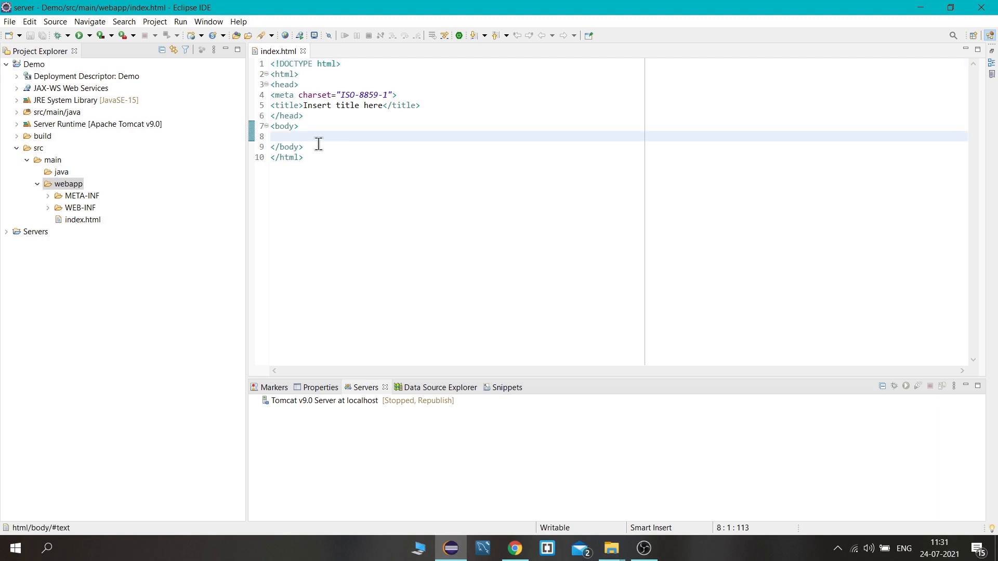
{"action": "key", "text": "Return"}
{"action": "key", "text": "Return"}
{"action": "key", "text": "Return"}
{"action": "key", "text": "Up"}
{"action": "key", "text": "Up"}
{"action": "key", "text": "Tab"}
{"action": "type", "text": "<h1"}
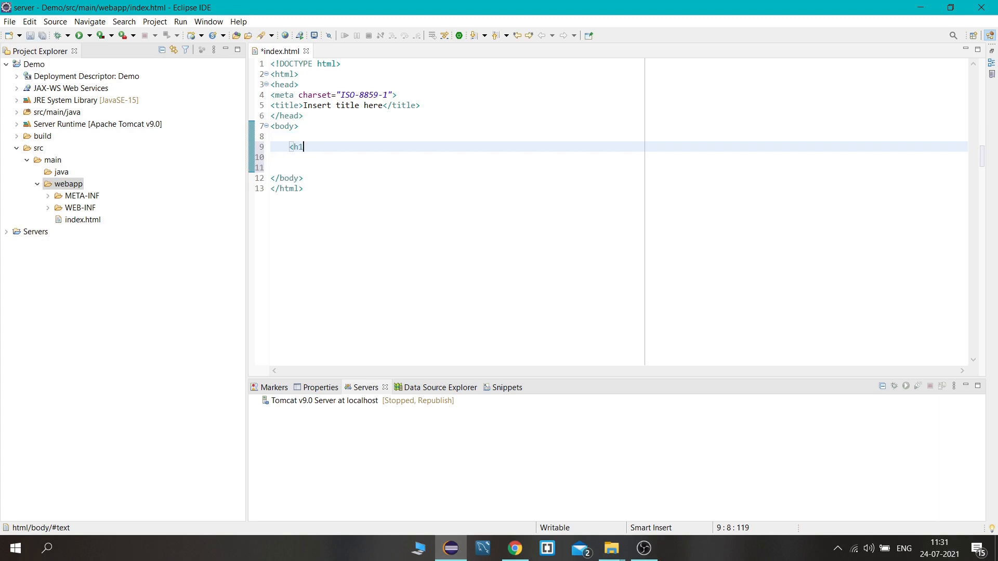
{"action": "type", "text": "></h1>"}
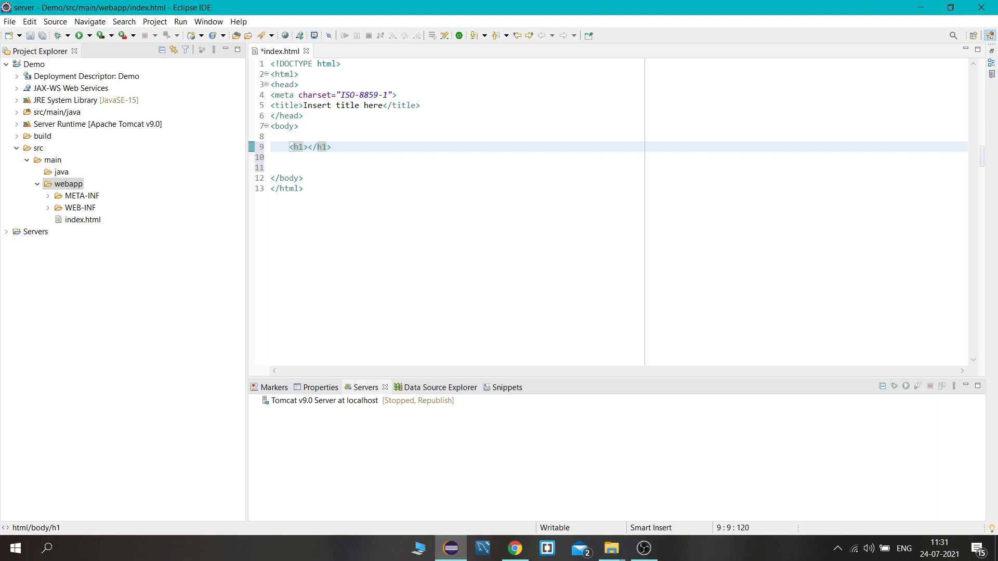
Fill the h1 heading with the text "Welcome to TechBot" and save index.html.
{"action": "type", "text": "Wlecome to"}
{"action": "key", "text": "BackSpace"}
{"action": "key", "text": "BackSpace"}
{"action": "key", "text": "BackSpace"}
{"action": "key", "text": "BackSpace"}
{"action": "key", "text": "BackSpace"}
{"action": "key", "text": "BackSpace"}
{"action": "key", "text": "BackSpace"}
{"action": "key", "text": "BackSpace"}
{"action": "key", "text": "BackSpace"}
{"action": "key", "text": "BackSpace"}
{"action": "type", "text": "elco"}
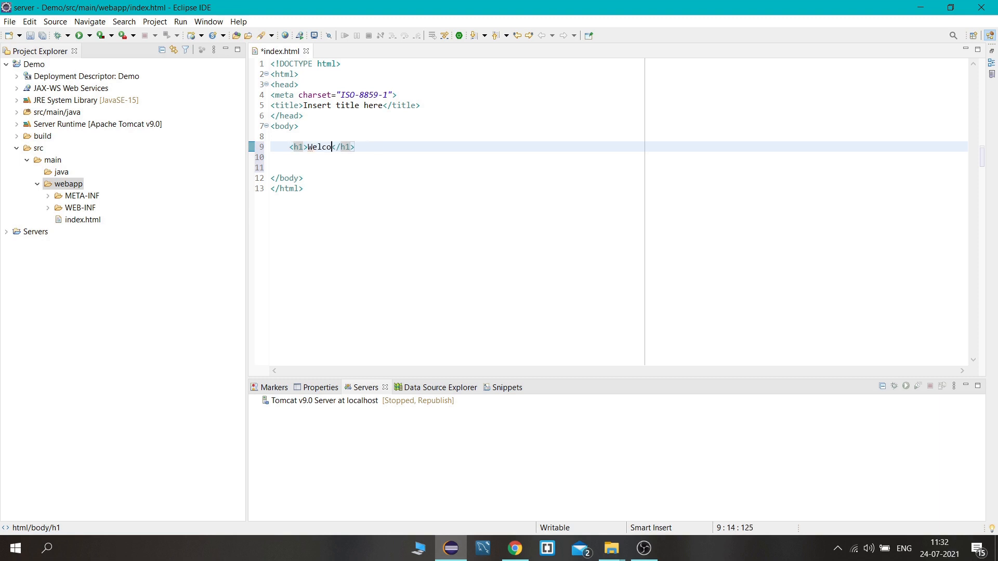
{"action": "type", "text": "me to TechBot"}
{"action": "key", "text": "ctrl+s"}
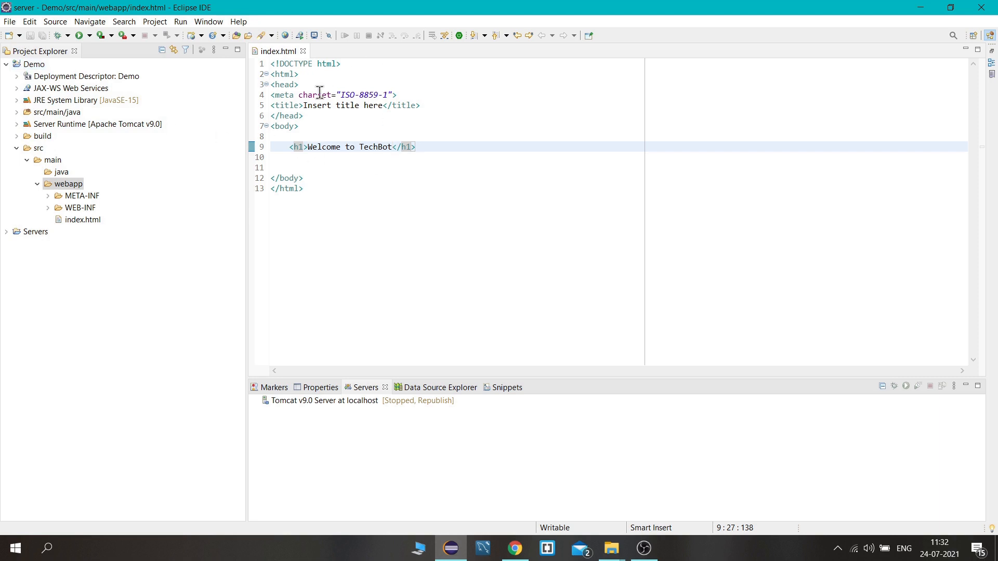
Try to run the Demo project on the existing Tomcat v9.0 Server at localhost, making it the server always used for this project.
{"action": "left_click_drag", "start_coordinate": [247, 126], "coordinate": [212, 125]}
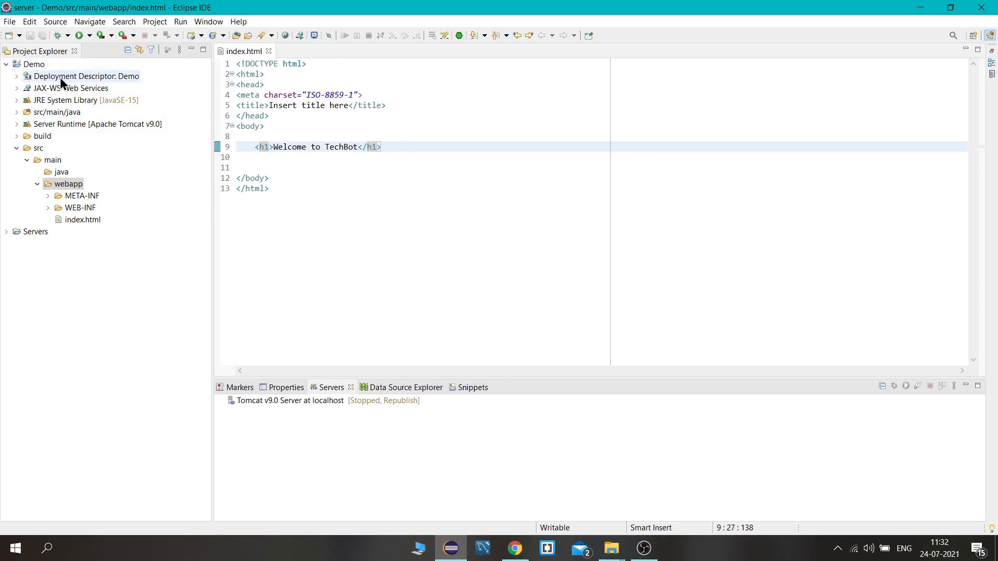
{"action": "right_click", "coordinate": [40, 69]}
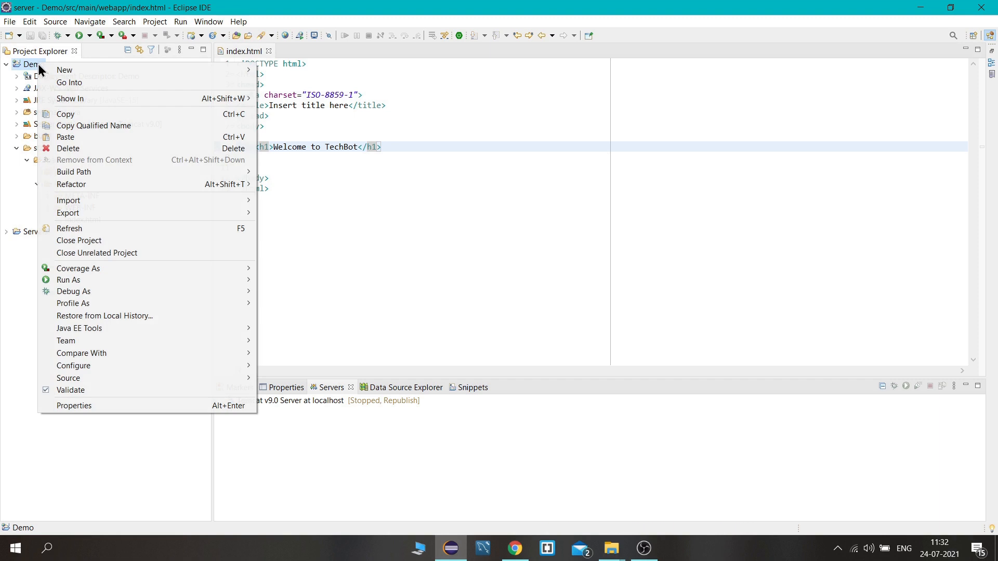
{"action": "key", "text": "Escape"}
{"action": "right_click", "coordinate": [26, 66]}
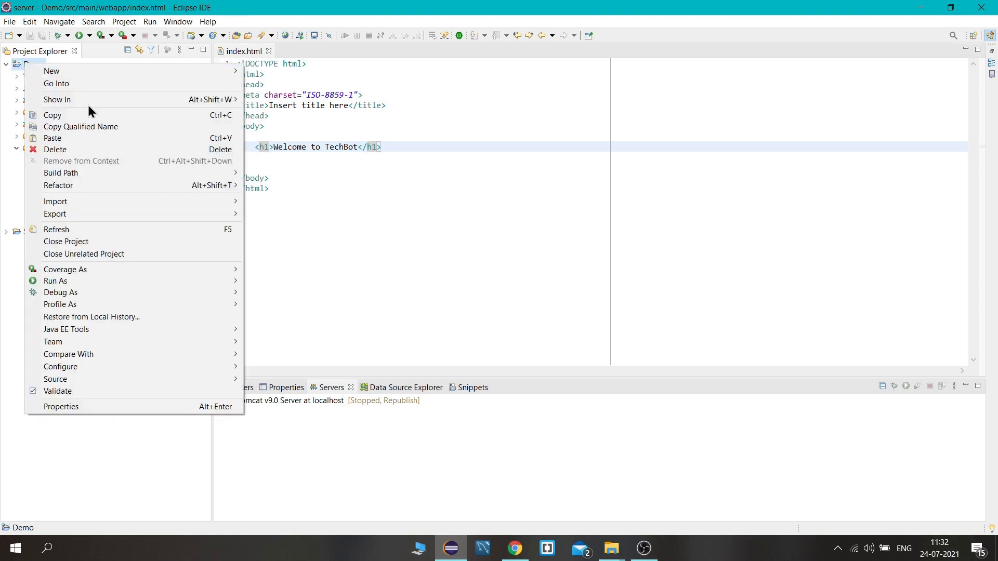
{"action": "mouse_move", "coordinate": [195, 281]}
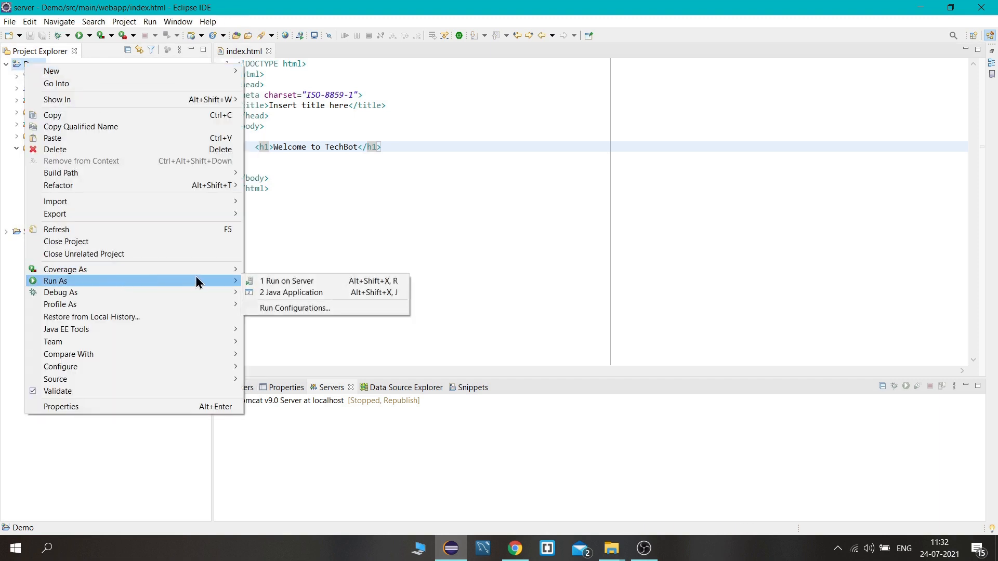
{"action": "left_click", "coordinate": [273, 283]}
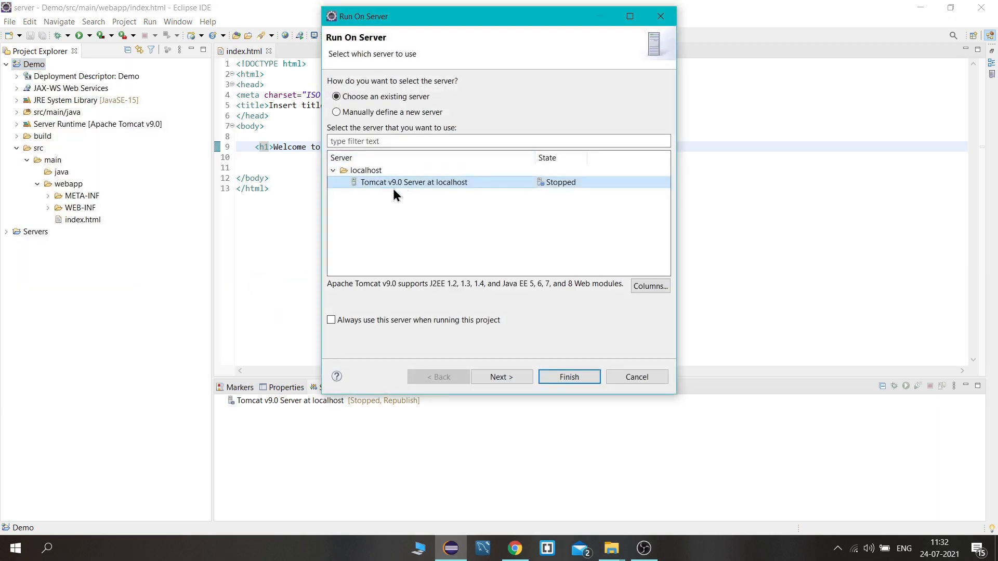
{"action": "left_click", "coordinate": [340, 326]}
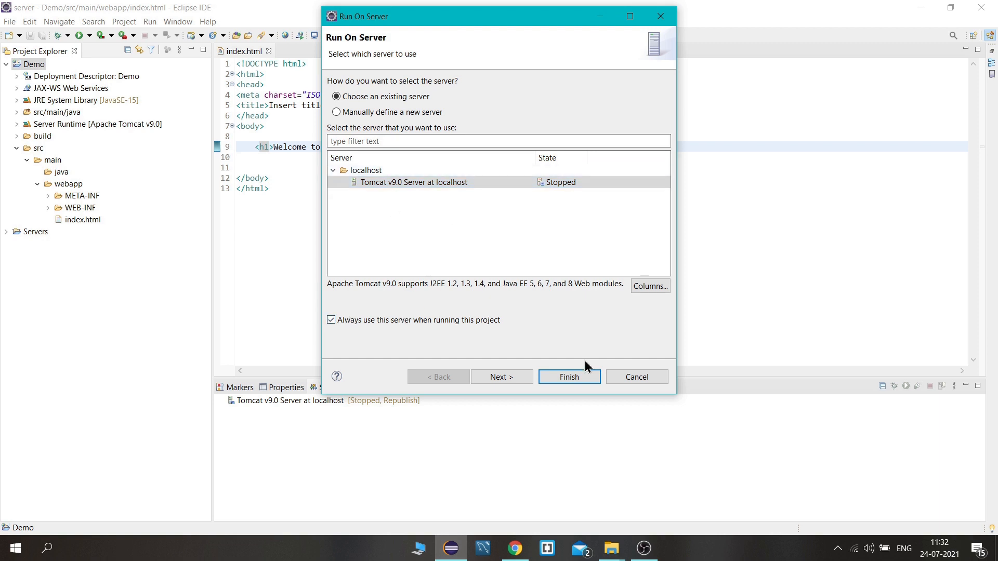
{"action": "left_click", "coordinate": [578, 374]}
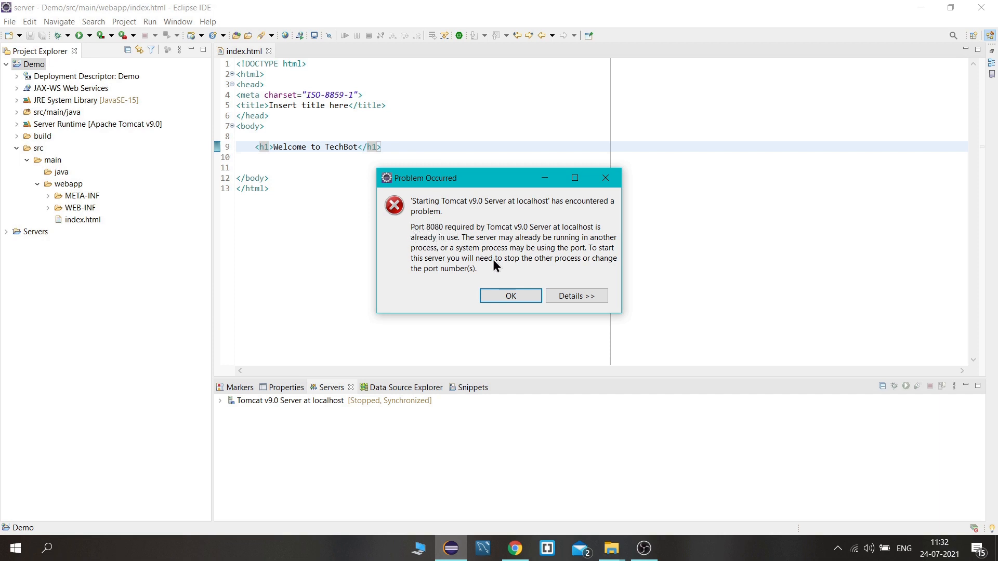
{"action": "left_click", "coordinate": [498, 293]}
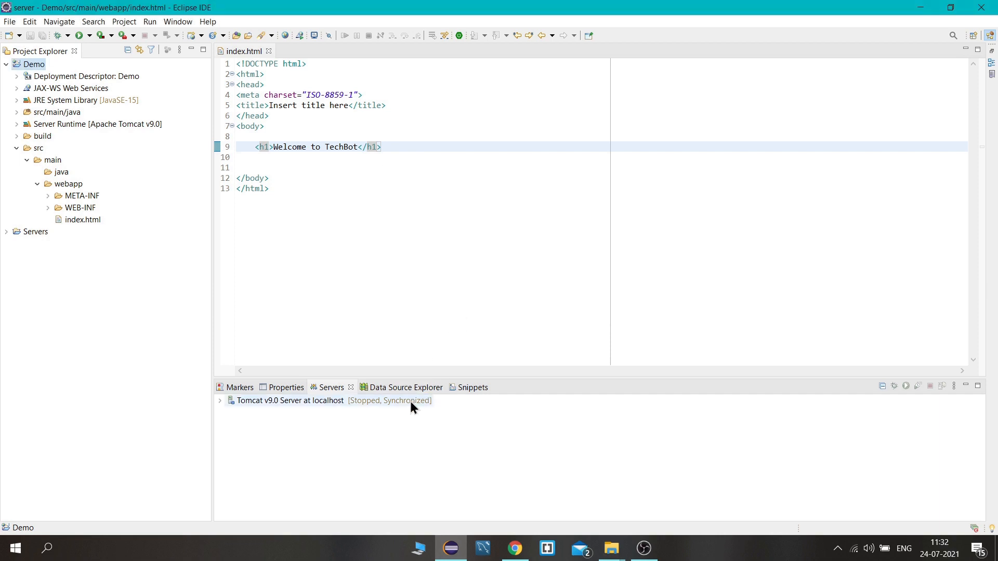
Set the Tomcat v9.0 server's HTTP/1.1 port number to 8007, then save and close the server configuration.
{"action": "left_click", "coordinate": [410, 402]}
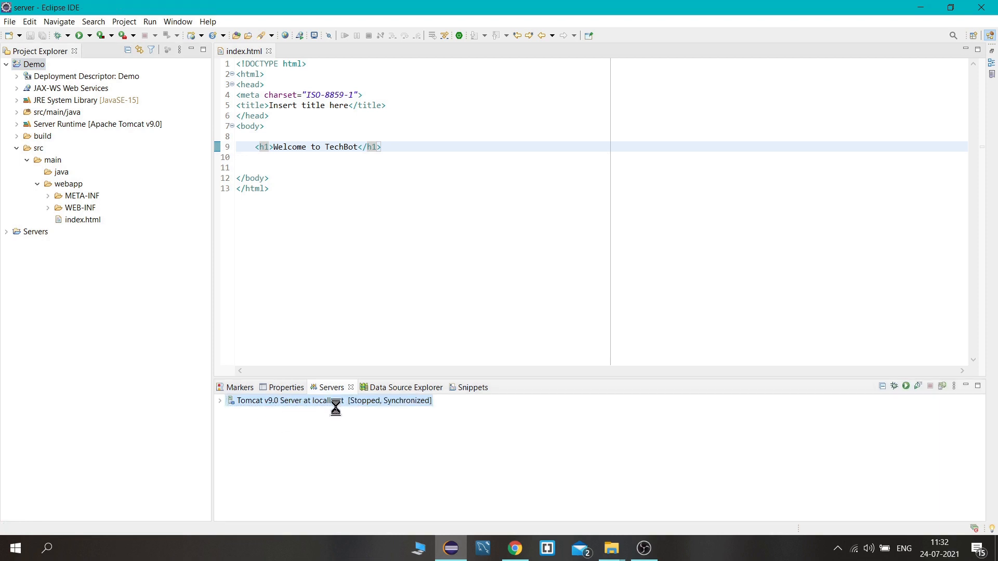
{"action": "left_click", "coordinate": [840, 185]}
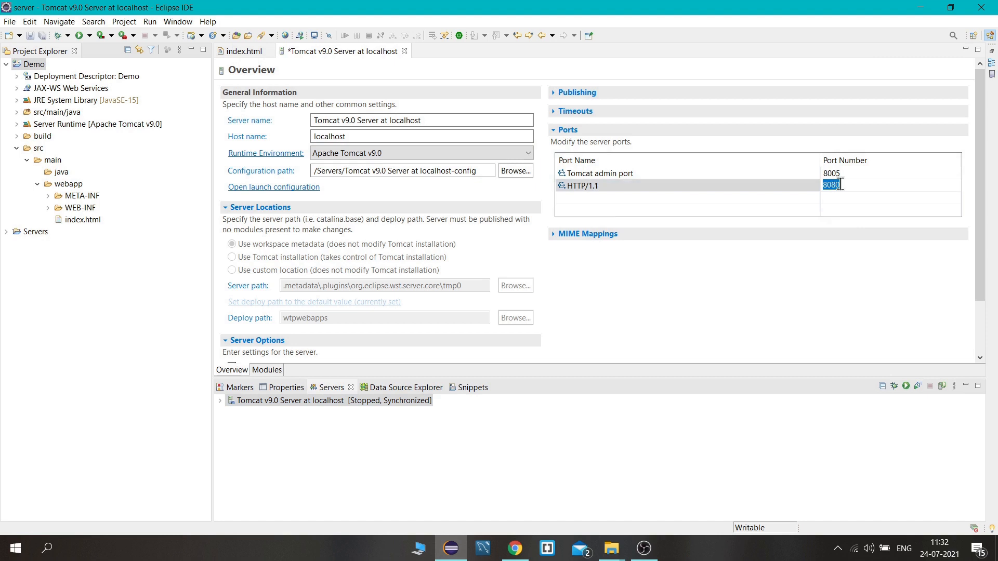
{"action": "left_click", "coordinate": [848, 185]}
{"action": "type", "text": "0"}
{"action": "type", "text": "7"}
{"action": "key", "text": "ctrl+s"}
{"action": "left_click", "coordinate": [401, 51]}
Run the Demo project on the Tomcat server with the changed port.
{"action": "left_click", "coordinate": [33, 63]}
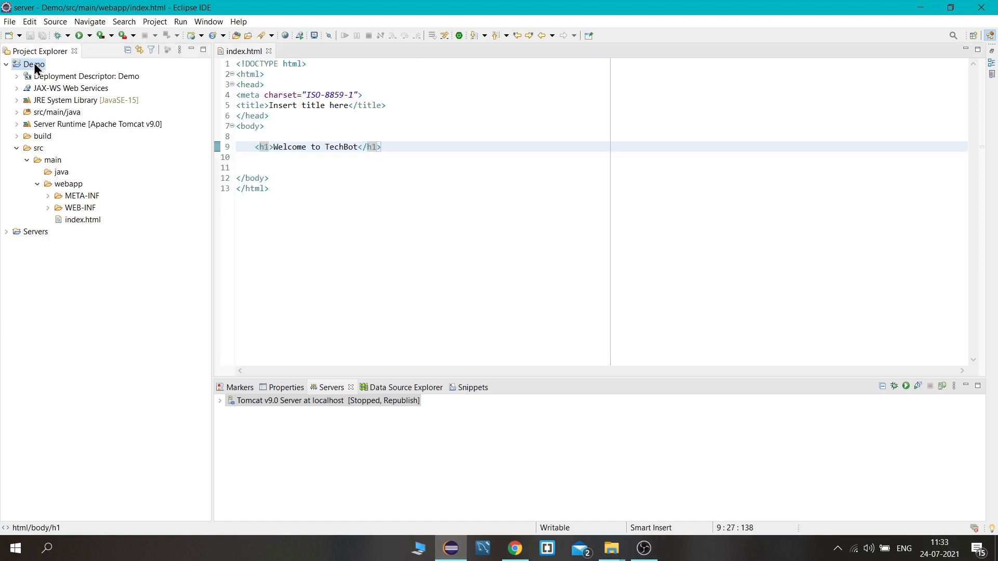
{"action": "right_click", "coordinate": [33, 64]}
{"action": "mouse_move", "coordinate": [240, 286]}
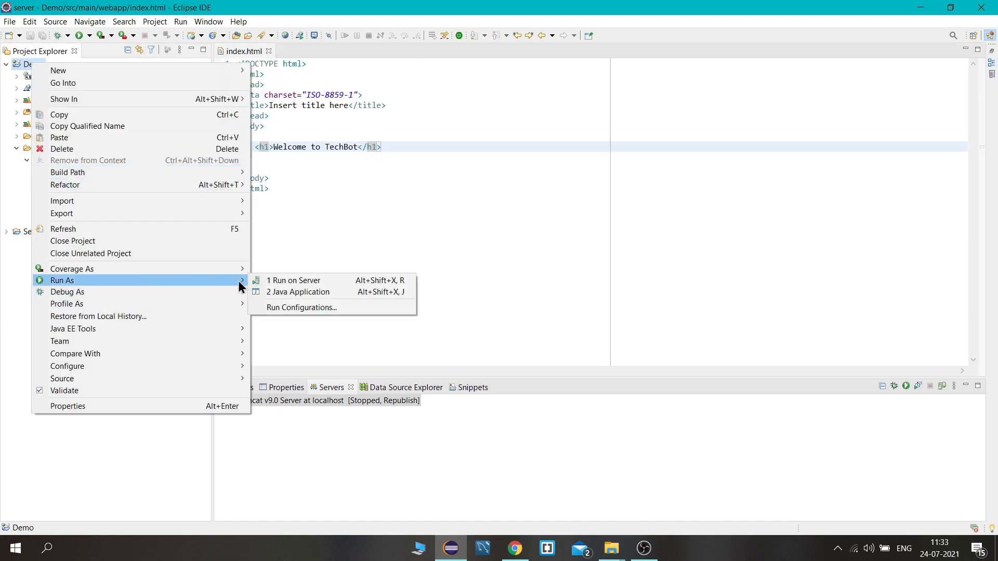
{"action": "left_click", "coordinate": [297, 281]}
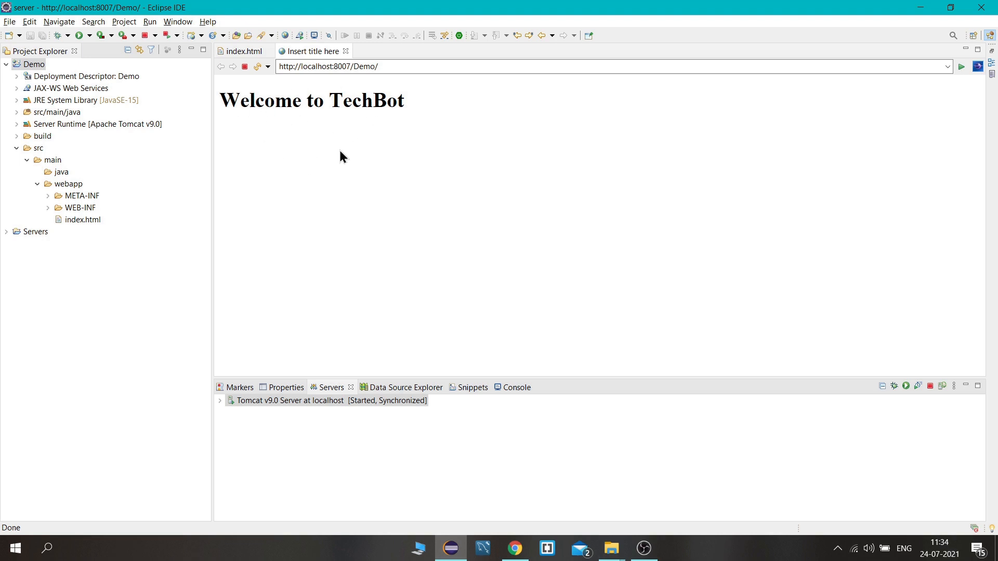
Return to index.html and set Chrome as the web browser that Eclipse uses.
{"action": "left_click", "coordinate": [244, 51]}
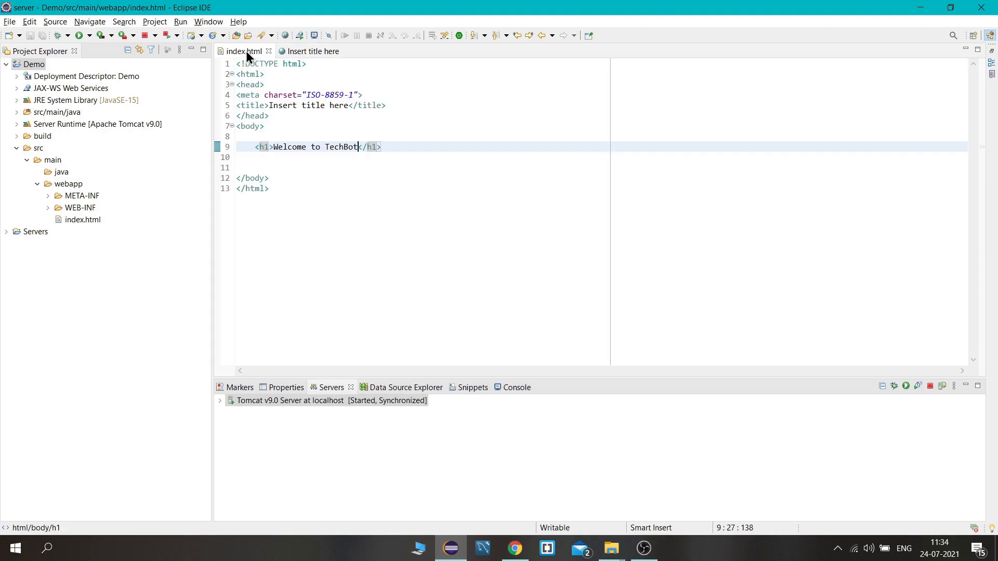
{"action": "left_click", "coordinate": [208, 22]}
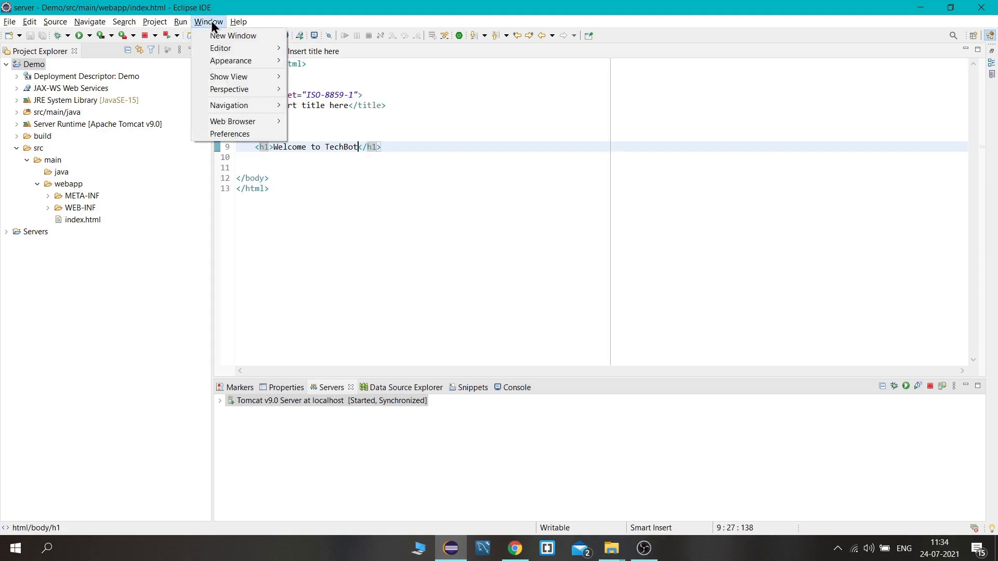
{"action": "left_click", "coordinate": [321, 196]}
{"action": "left_click", "coordinate": [201, 22]}
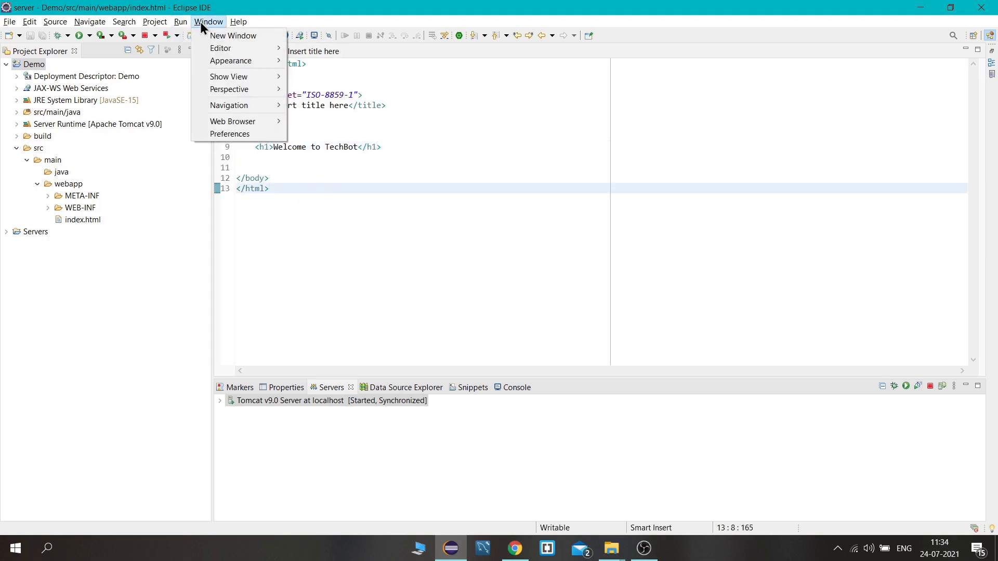
{"action": "mouse_move", "coordinate": [221, 122]}
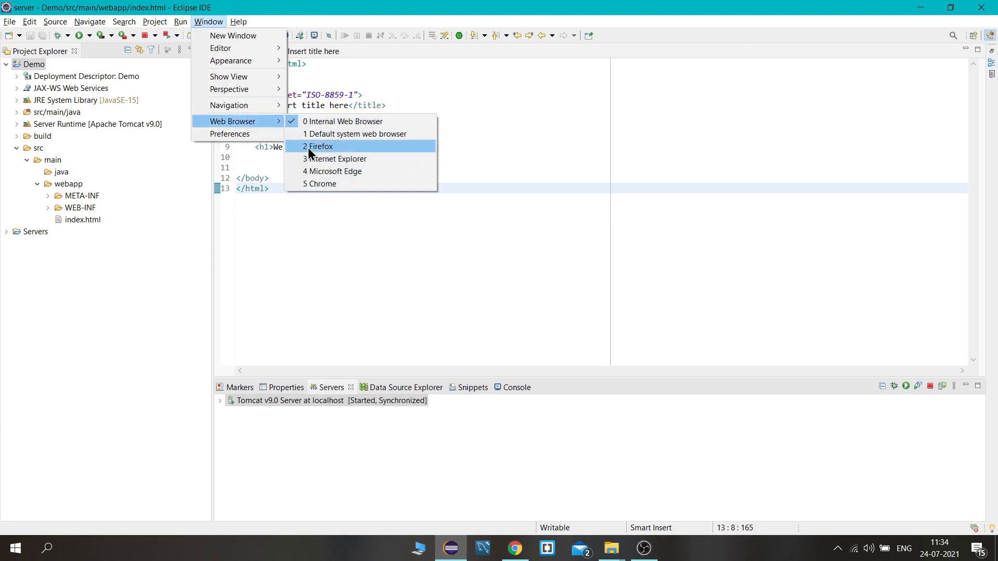
{"action": "left_click", "coordinate": [302, 181]}
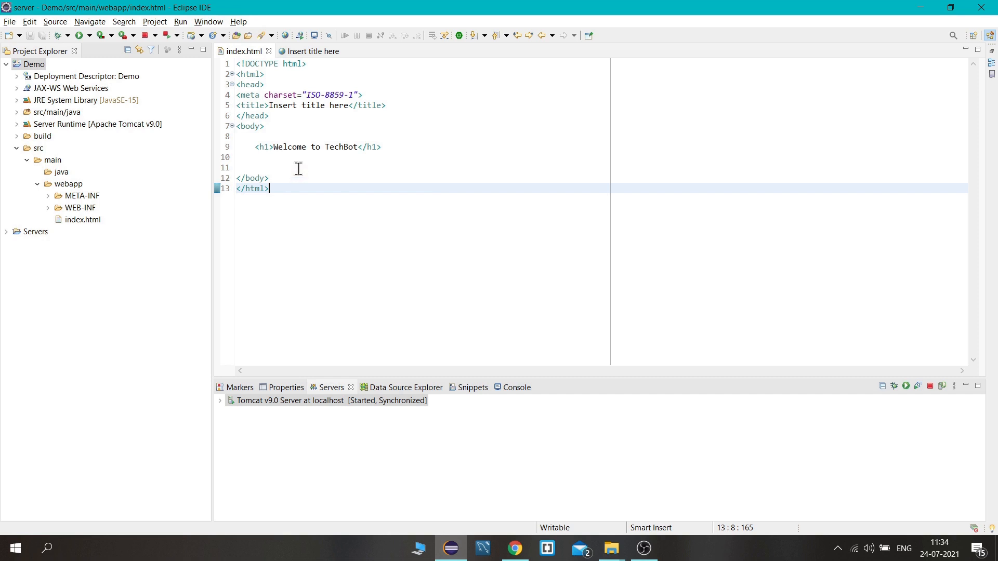
Run the Demo project on the server in Chrome and highlight the page's heading.
{"action": "right_click", "coordinate": [29, 63]}
{"action": "mouse_move", "coordinate": [140, 279]}
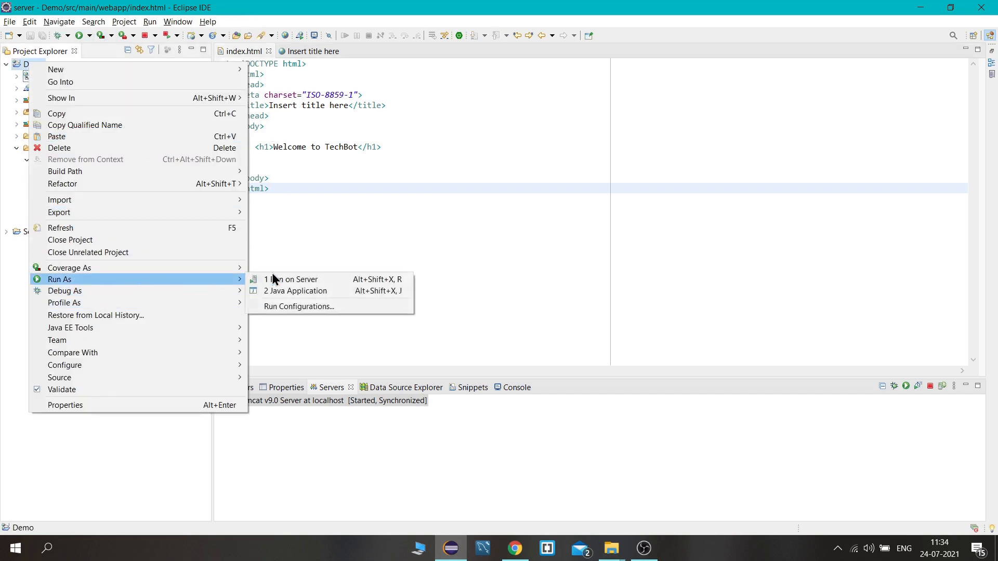
{"action": "left_click", "coordinate": [284, 279]}
{"action": "left_click_drag", "start_coordinate": [196, 92], "coordinate": [5, 96]}
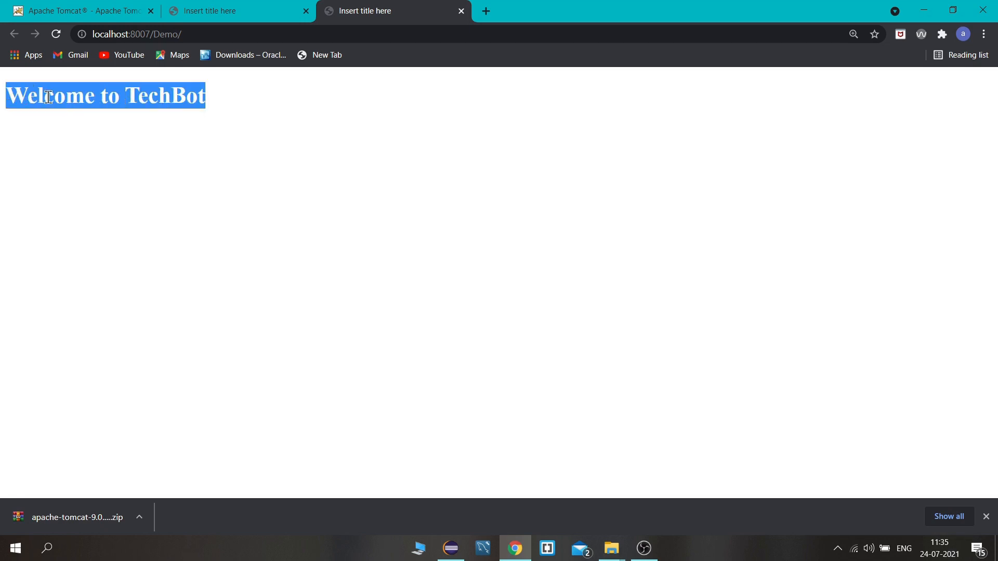